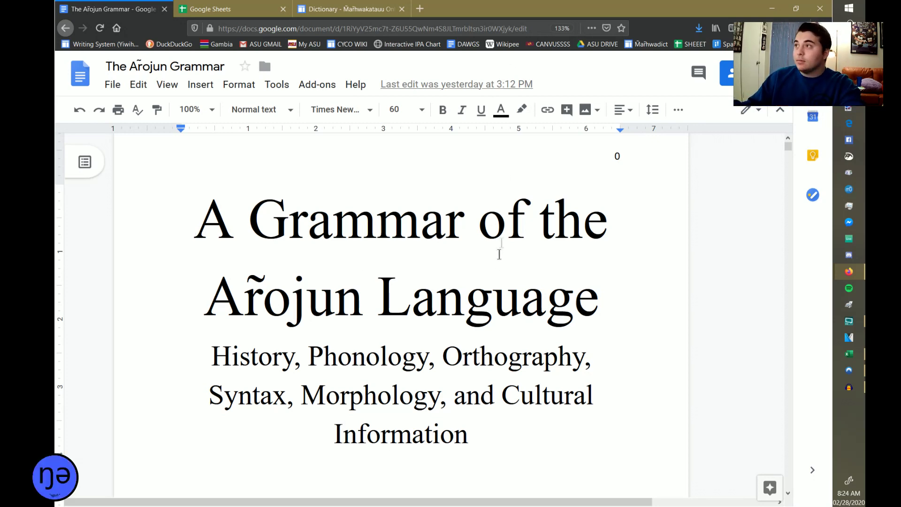
# Put the browser in full screen with The Ãrojun Grammar's title page showing
pyautogui.press('F11')
# Zoom the browser out and scroll to page 143, the Ãrojun-English Dictionary heading
pyautogui.scroll(-1, 498, 225)
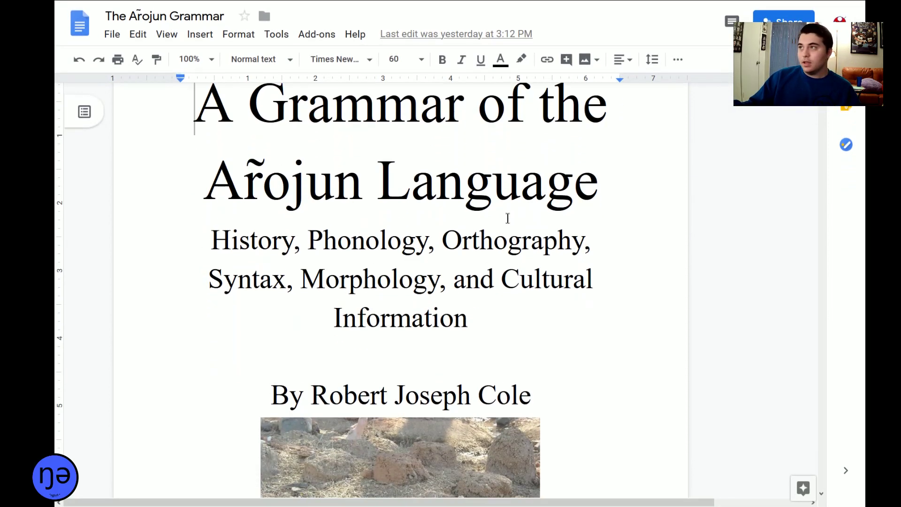
pyautogui.hotkey('ctrl', '-')
pyautogui.scroll(2, 422, 204)
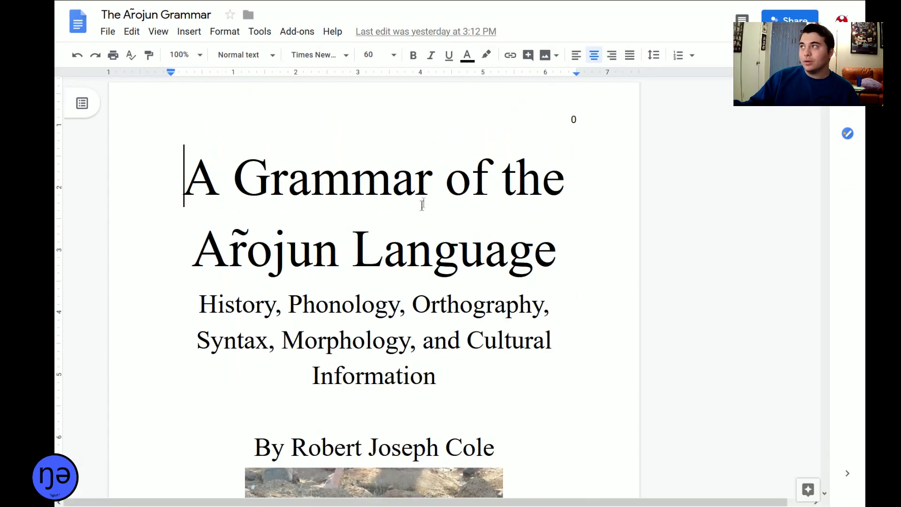
pyautogui.scroll(-1, 531, 139)
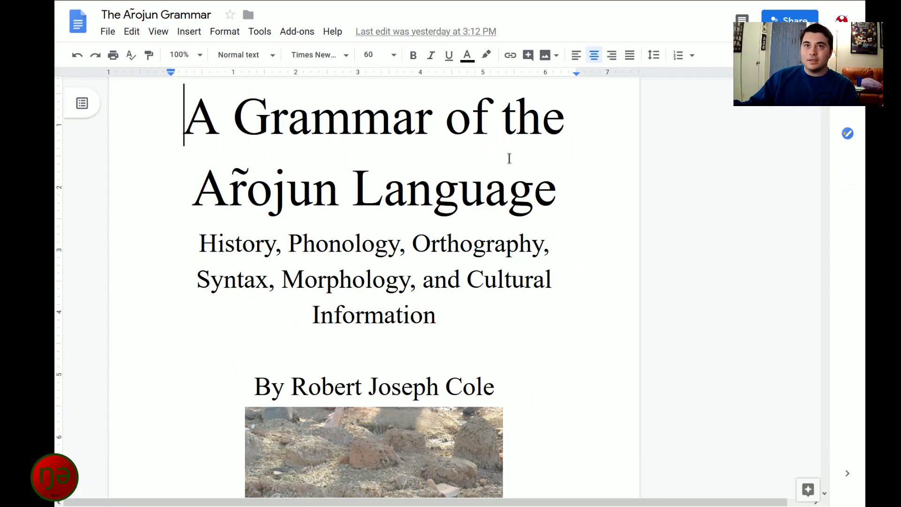
pyautogui.scroll(1, 509, 157)
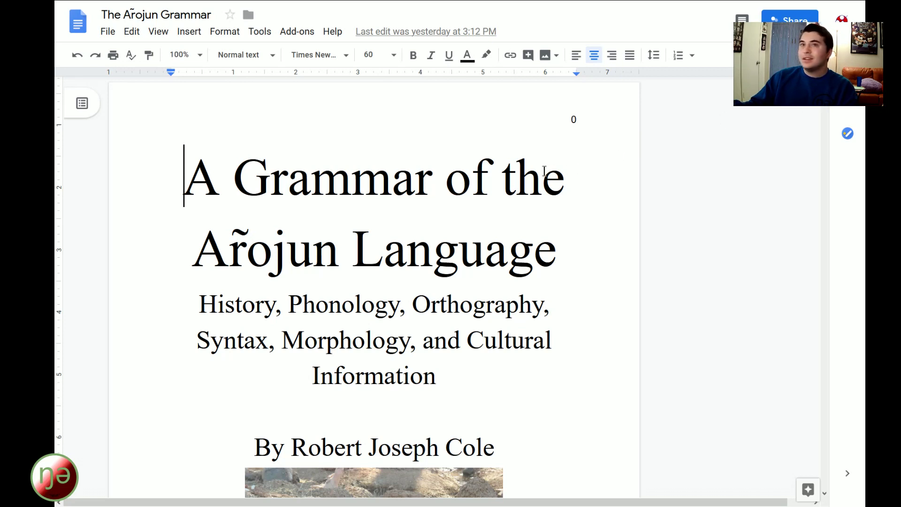
pyautogui.click(534, 249)
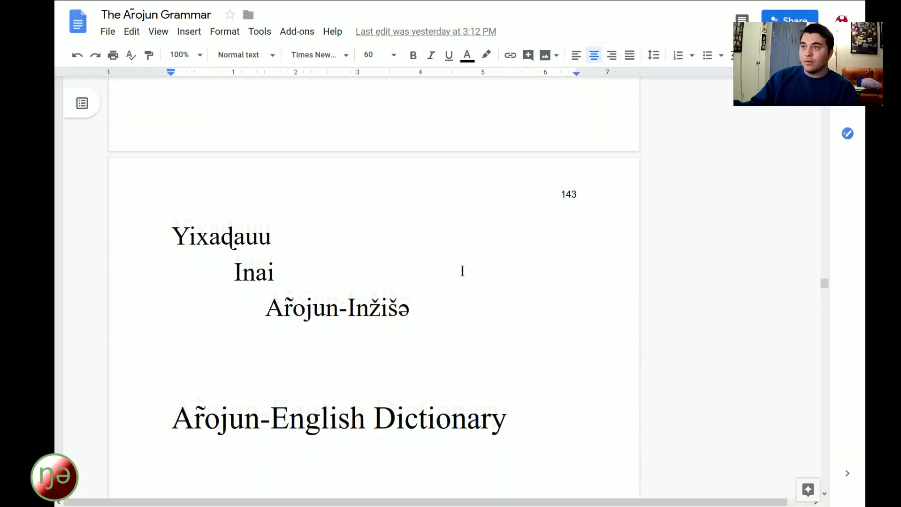
pyautogui.scroll(-3, 460, 270)
# Scroll briefly on page 143, then dismiss the cookie notice on the online dictionary's Dictionary page
pyautogui.scroll(-1, 460, 270)
pyautogui.scroll(1, 457, 260)
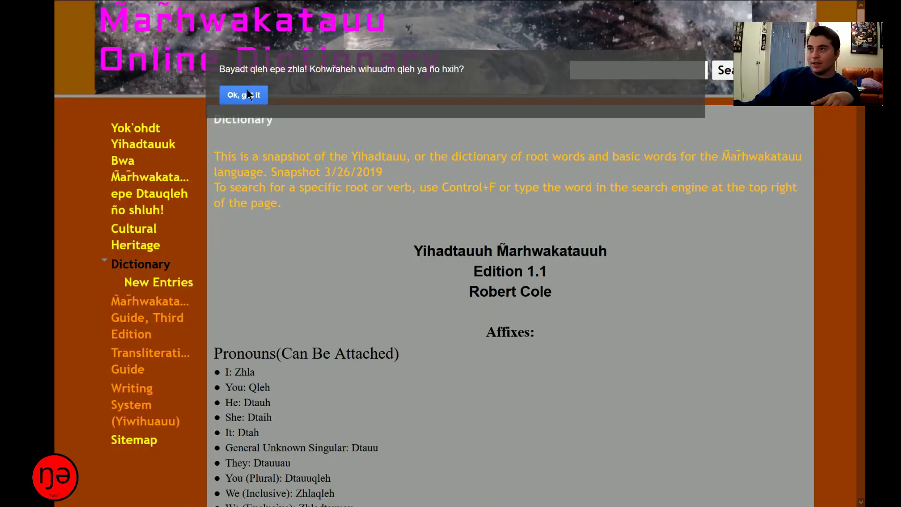
pyautogui.click(252, 102)
# Highlight, then deselect, the 3/26/2019 snapshot date on the Dictionary page
pyautogui.moveTo(322, 173); pyautogui.dragTo(403, 170)
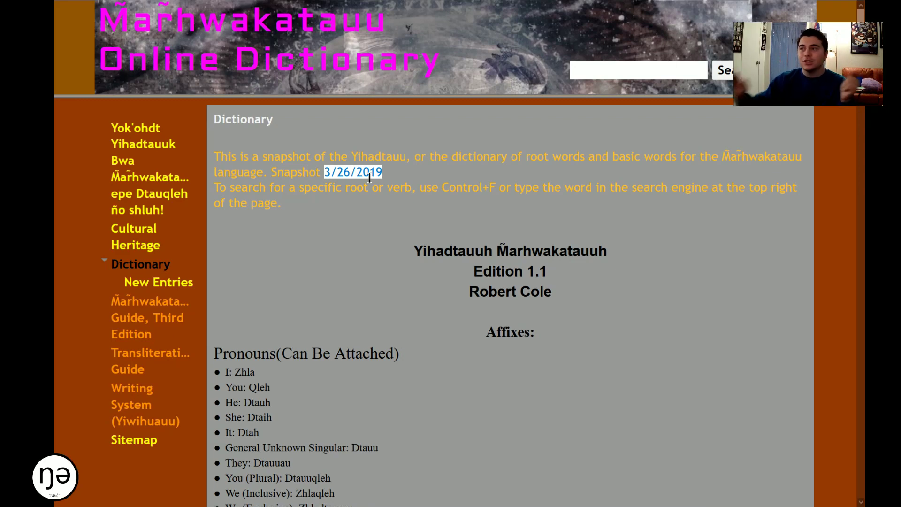
pyautogui.click(307, 188)
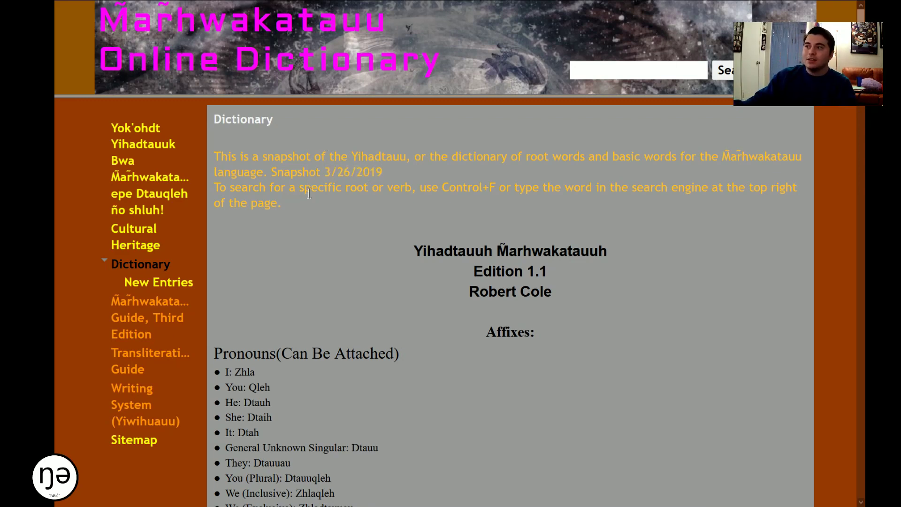
pyautogui.scroll(-4, 304, 256)
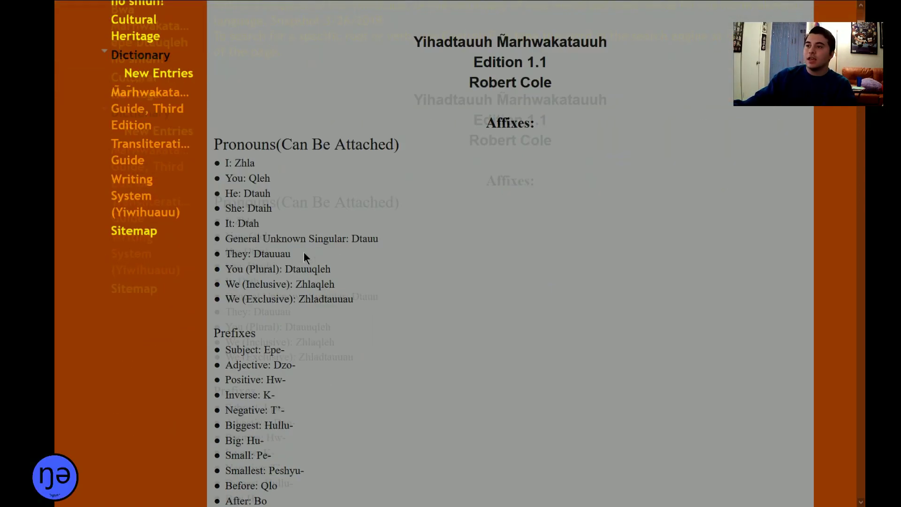
pyautogui.scroll(3, 271, 218)
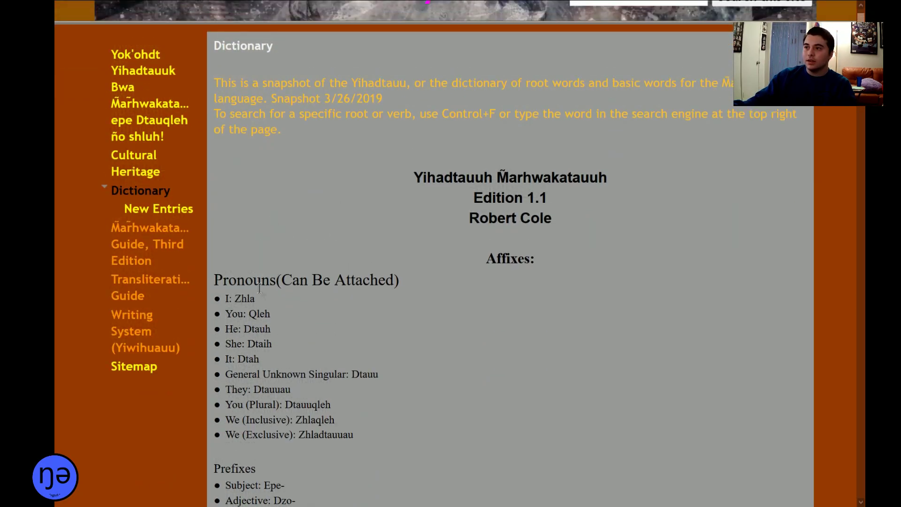
pyautogui.scroll(-8, 259, 287)
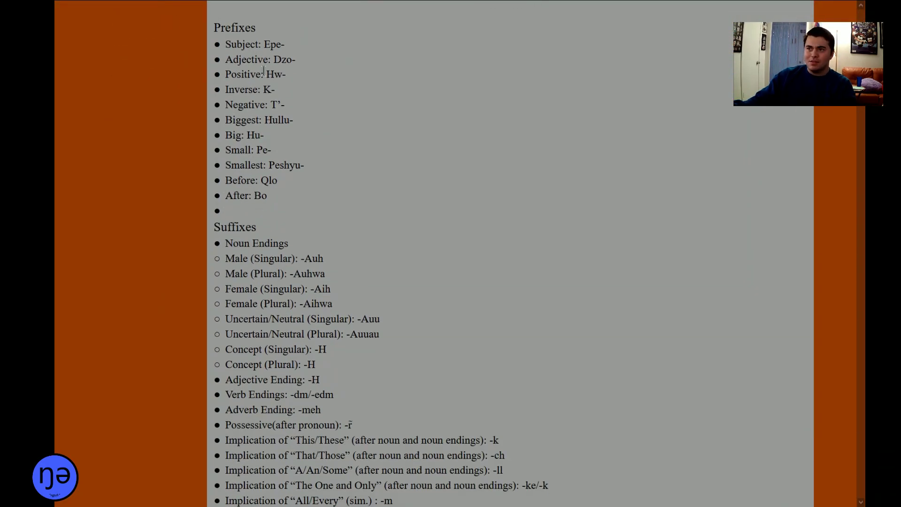
# Scroll past the affixes and root words down to the Verbs Uncategorized List
pyautogui.scroll(-5, 257, 76)
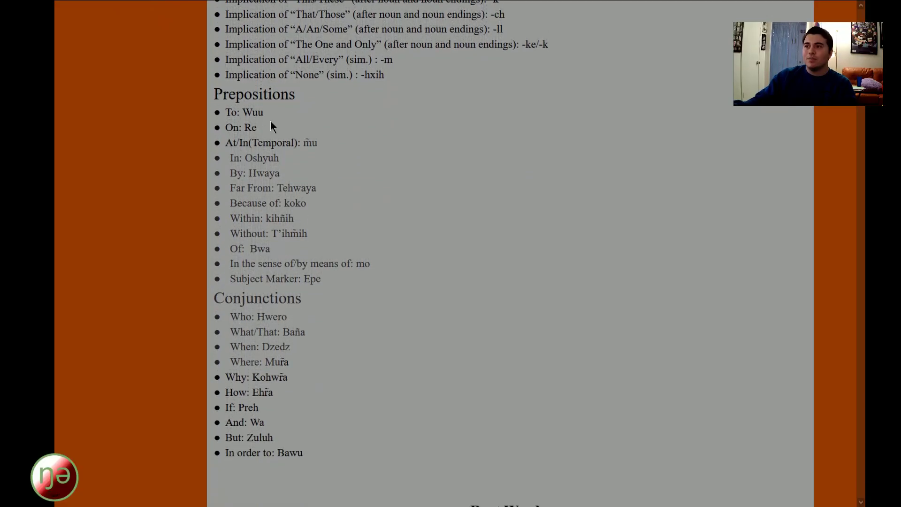
pyautogui.scroll(-15, 562, 141)
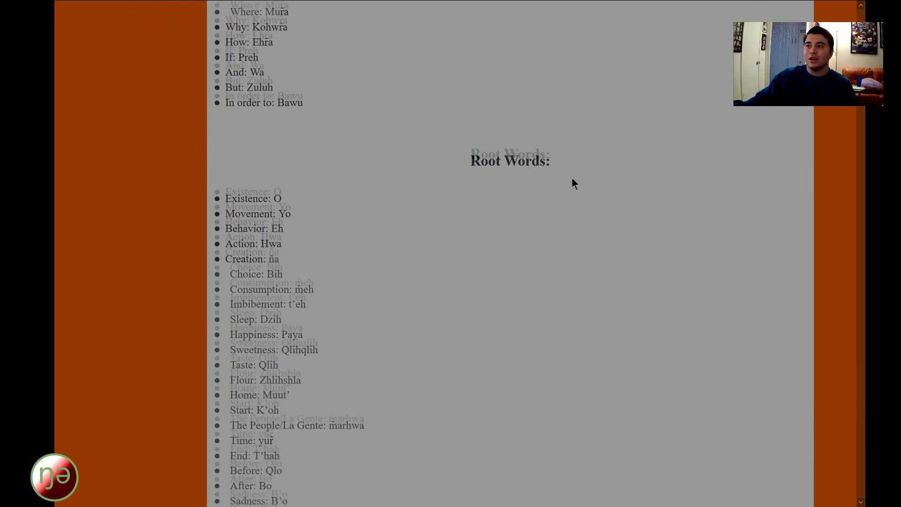
pyautogui.scroll(-20, 438, 145)
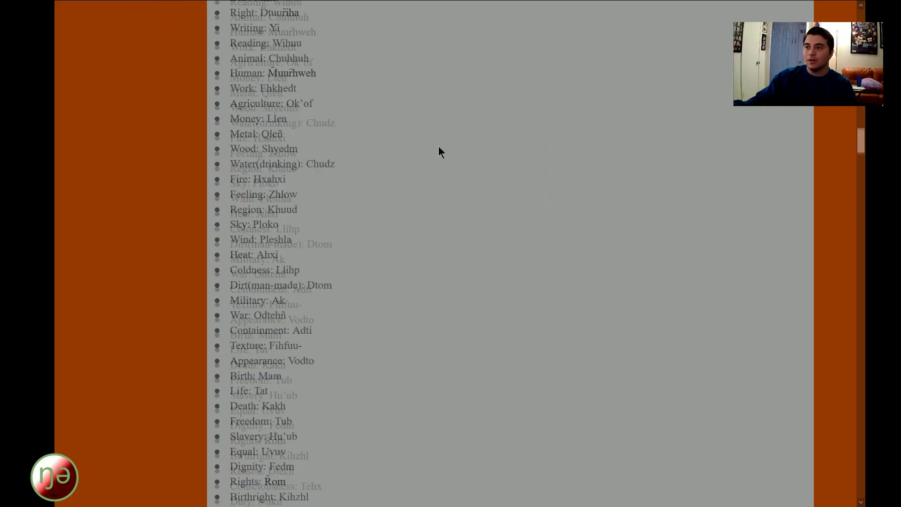
pyautogui.scroll(-20, 439, 139)
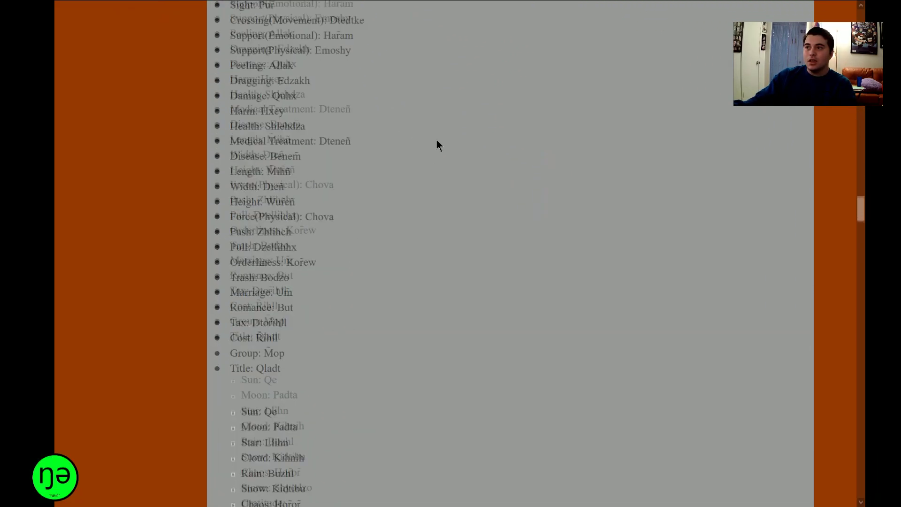
pyautogui.scroll(-3, 438, 141)
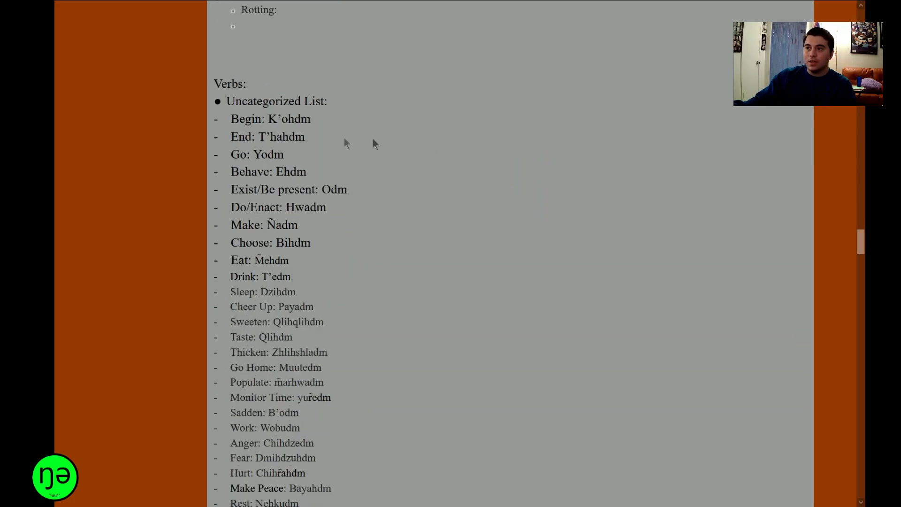
pyautogui.scroll(-20, 319, 101)
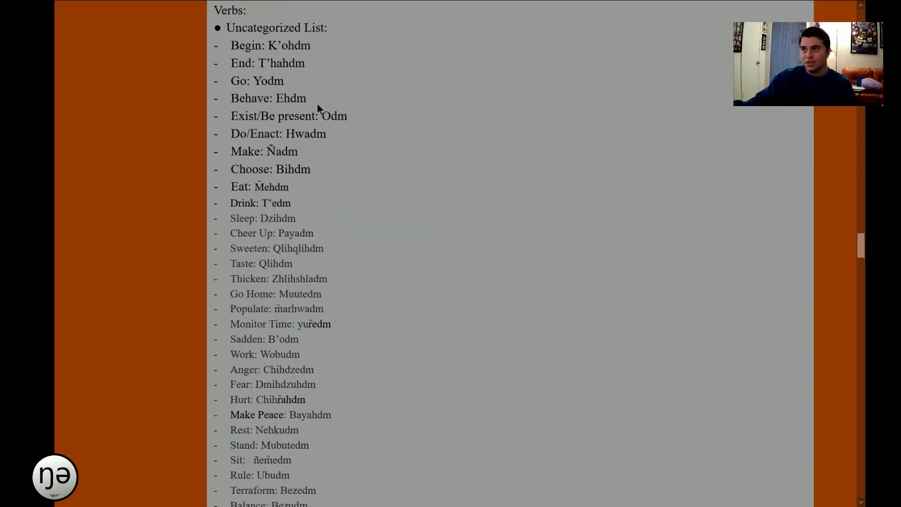
pyautogui.scroll(-5, 315, 114)
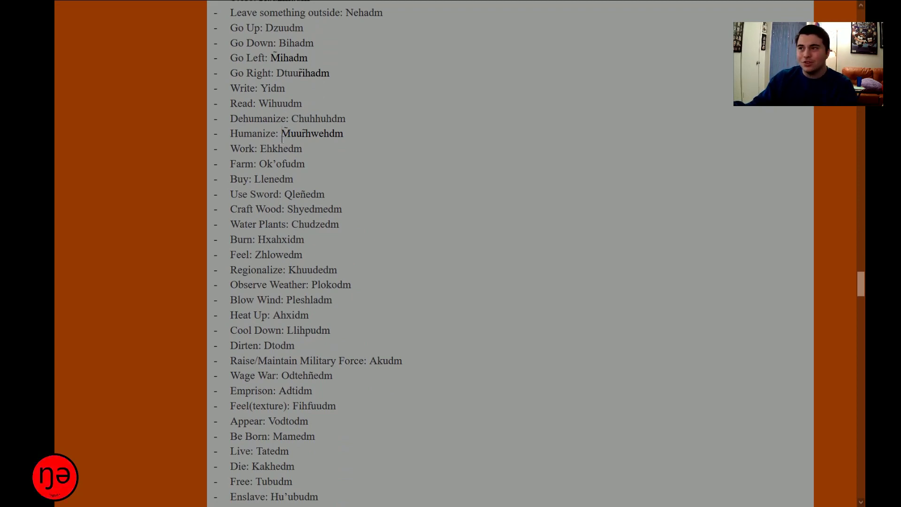
pyautogui.scroll(-1, 284, 181)
pyautogui.scroll(-14, 283, 179)
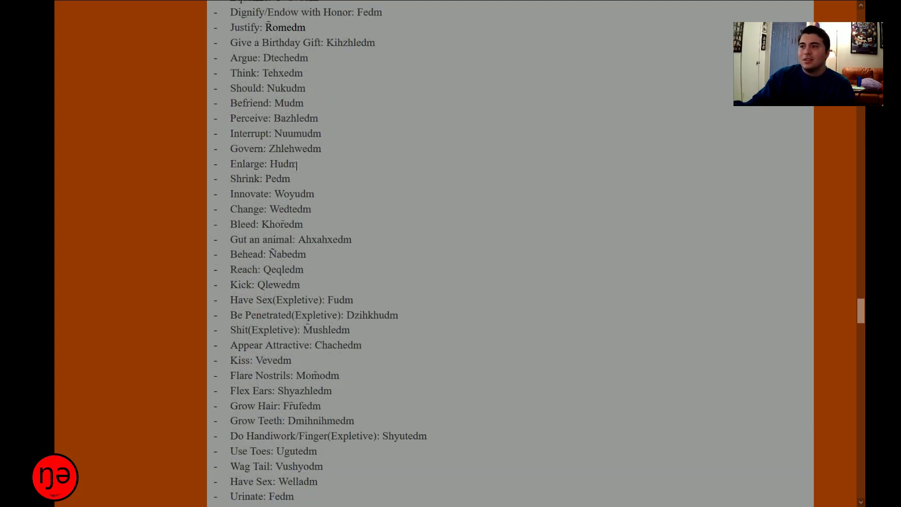
pyautogui.scroll(-17, 295, 171)
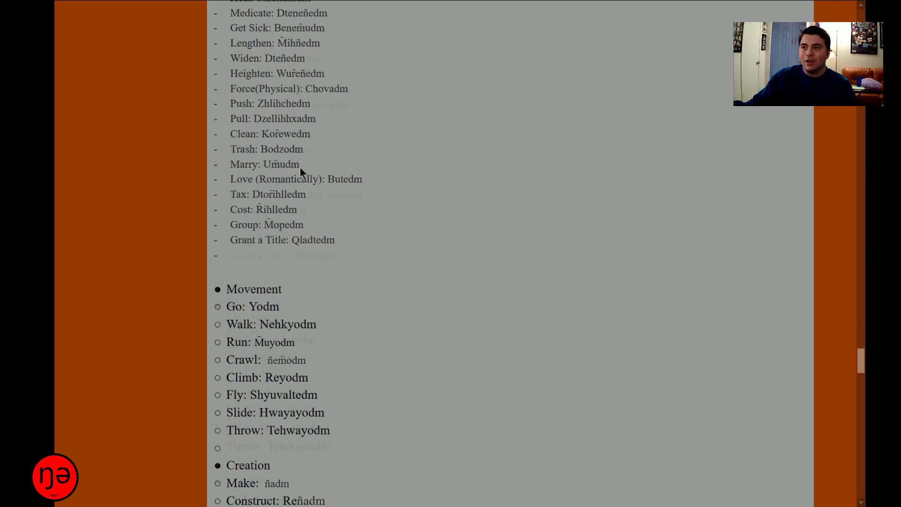
pyautogui.scroll(-6, 292, 181)
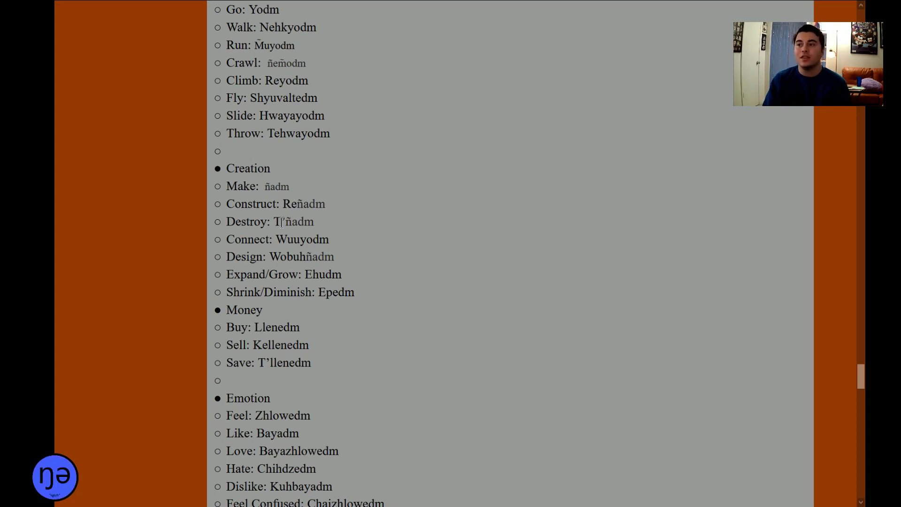
pyautogui.scroll(-8, 284, 225)
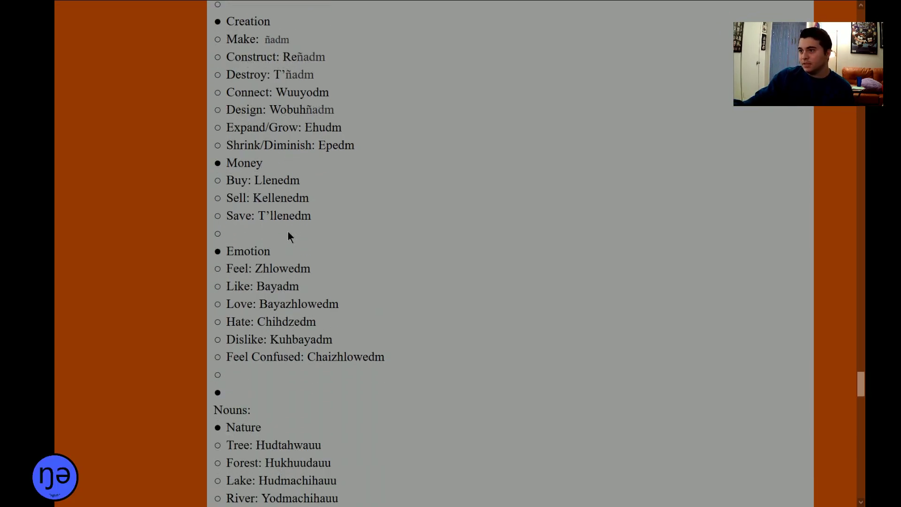
pyautogui.scroll(-2, 285, 230)
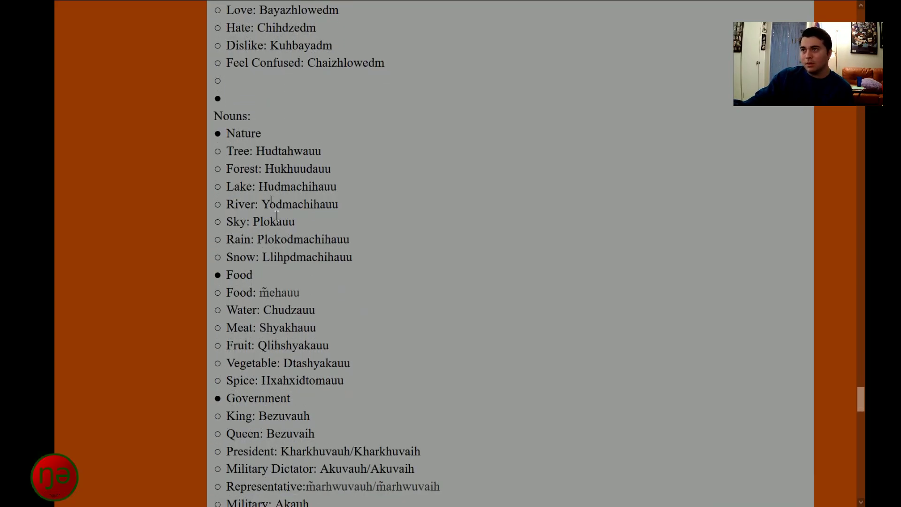
pyautogui.scroll(-6, 266, 201)
pyautogui.scroll(9, 273, 188)
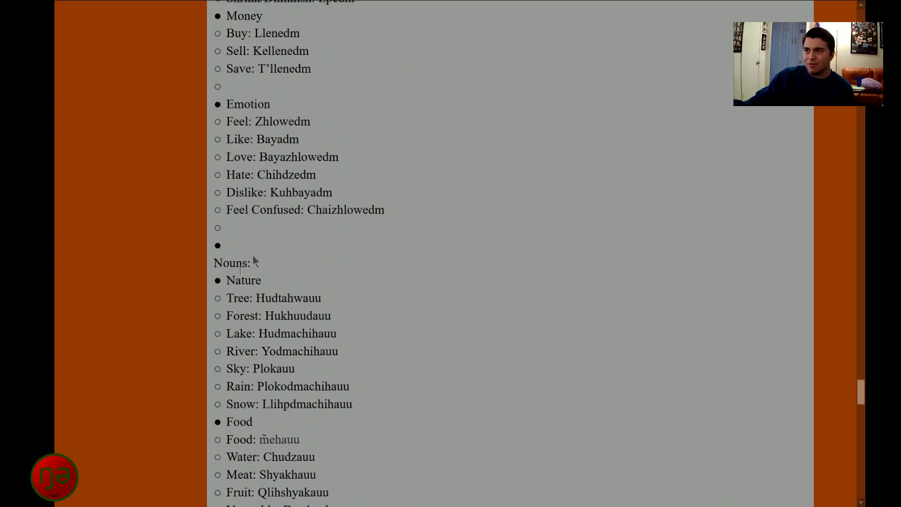
pyautogui.scroll(-4, 240, 265)
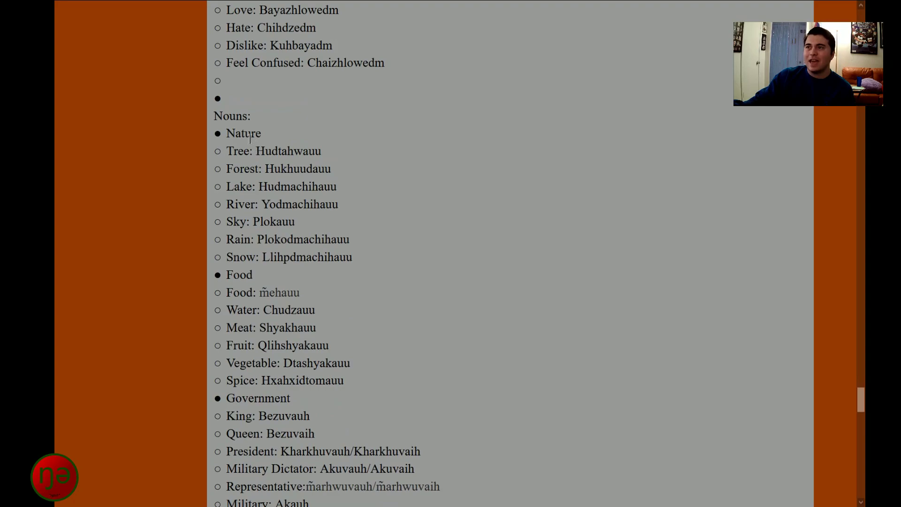
pyautogui.scroll(-5, 229, 198)
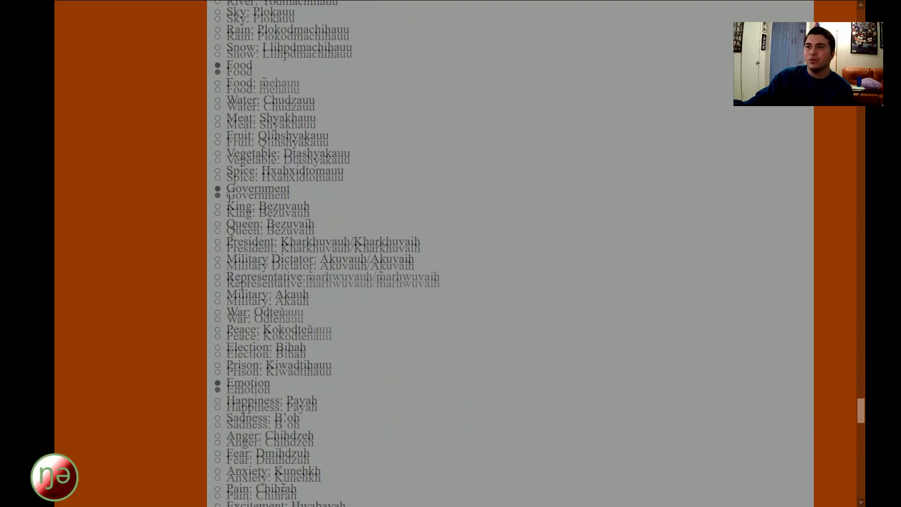
pyautogui.scroll(-9, 229, 198)
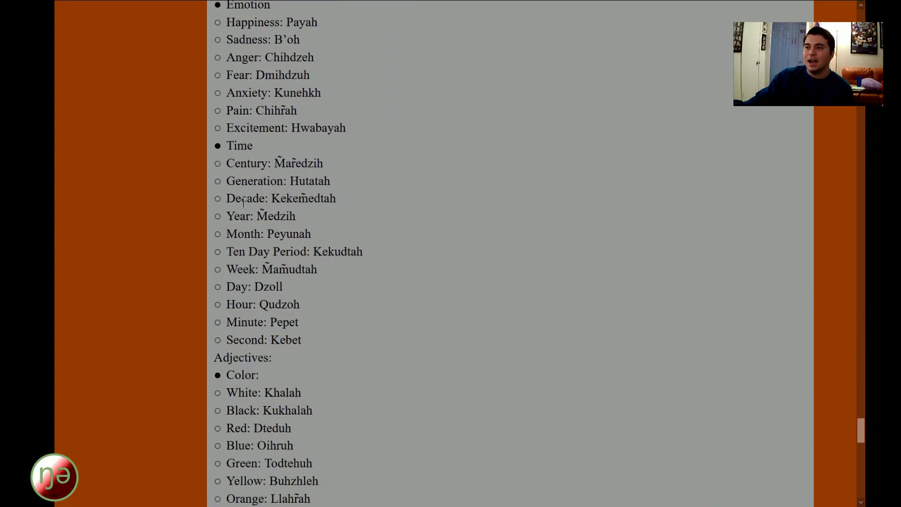
pyautogui.doubleClick(242, 375)
pyautogui.scroll(-9, 257, 169)
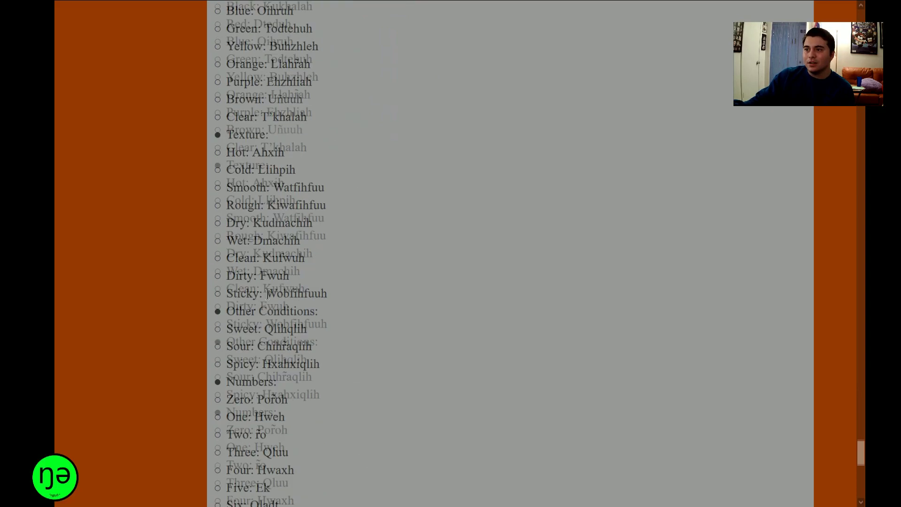
pyautogui.scroll(-5, 215, 296)
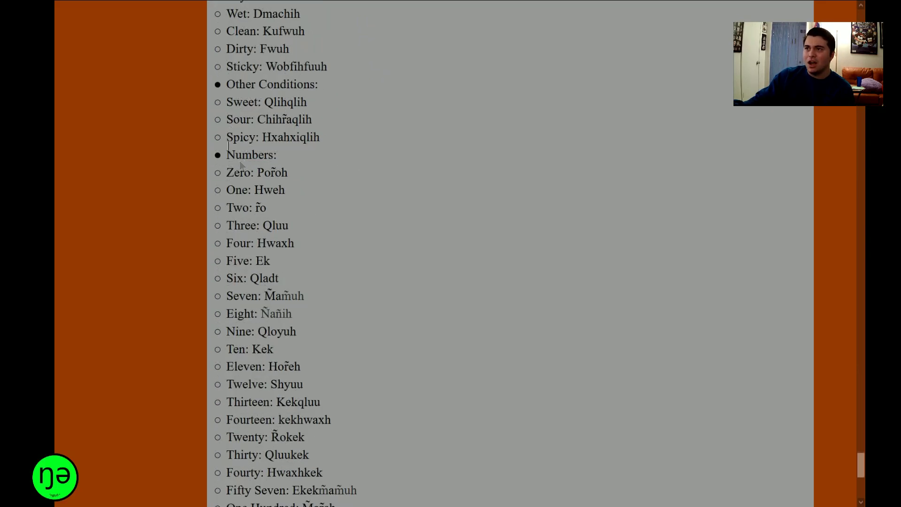
pyautogui.moveTo(237, 67); pyautogui.dragTo(337, 98)
pyautogui.click(337, 98)
pyautogui.scroll(-1, 325, 164)
# Highlight and clear the Basic Conversational Items greetings, then open the New Entries subpage
pyautogui.scroll(-8, 326, 163)
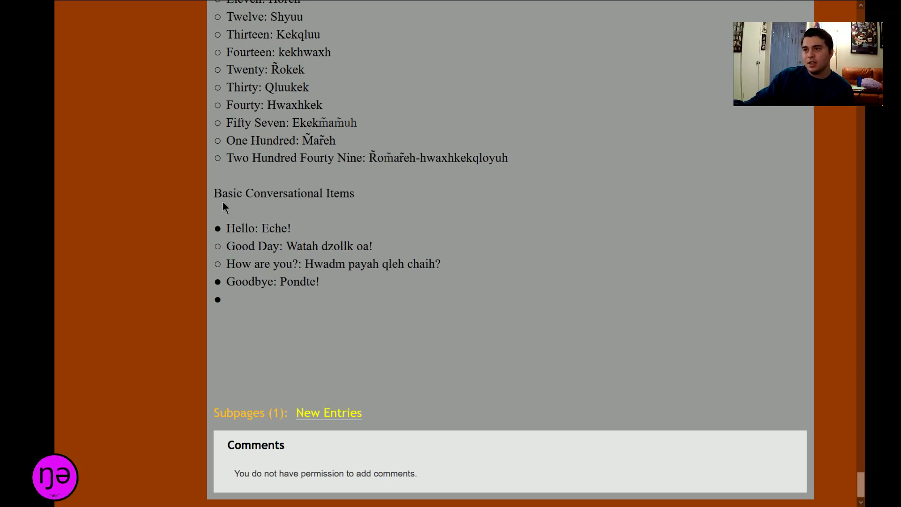
pyautogui.moveTo(223, 194); pyautogui.dragTo(314, 194)
pyautogui.click(314, 195)
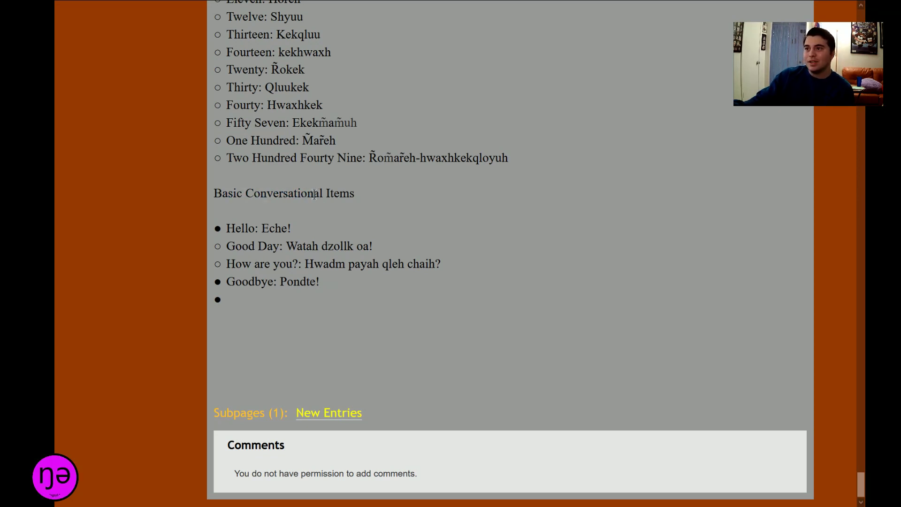
pyautogui.moveTo(259, 229); pyautogui.dragTo(365, 282)
pyautogui.click(365, 283)
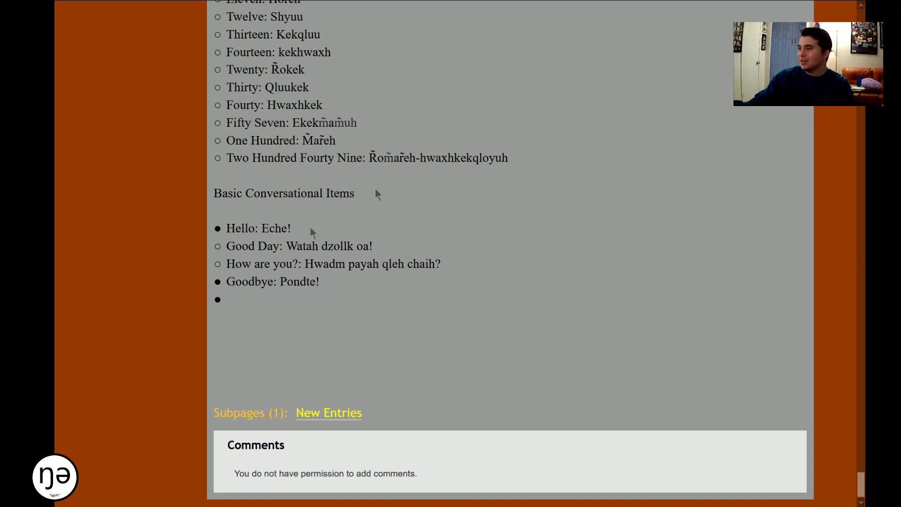
pyautogui.click(335, 415)
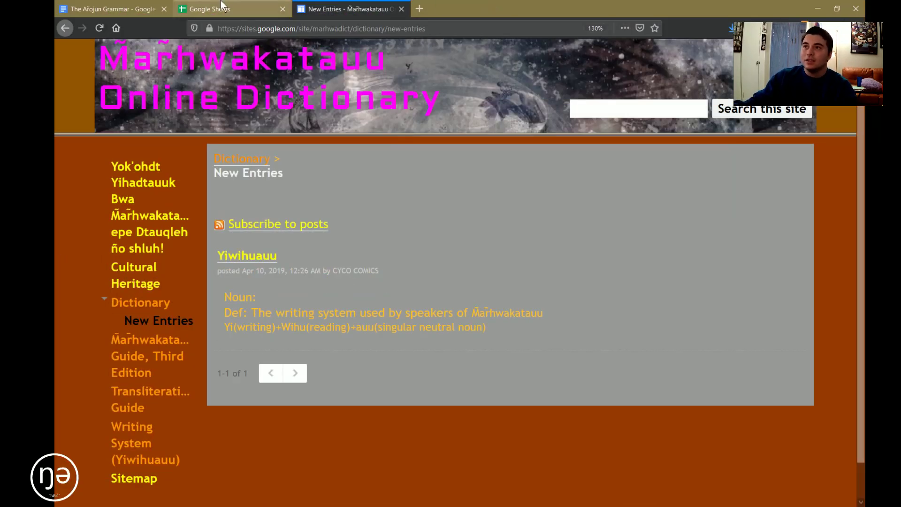
pyautogui.click(232, 7)
# Open the Katauu 6.2.xlsb spreadsheet and check the Category column's sort options
pyautogui.click(277, 268)
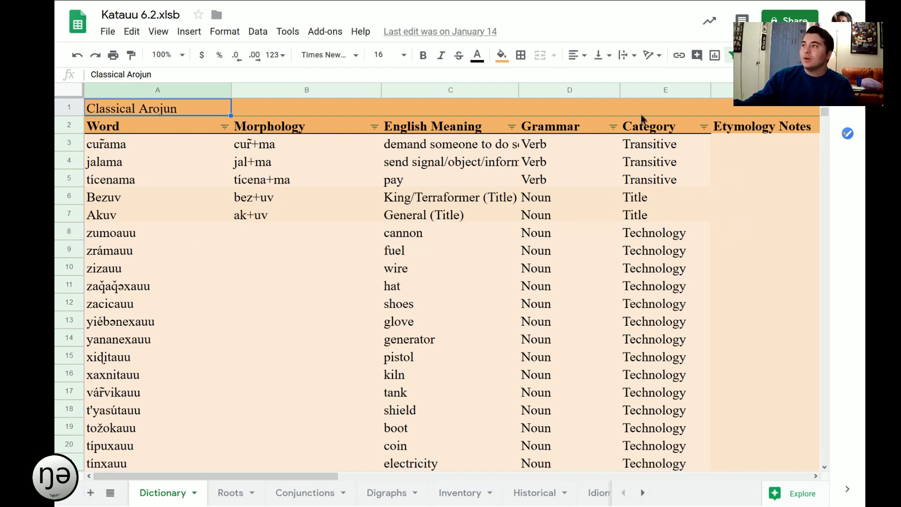
pyautogui.click(703, 127)
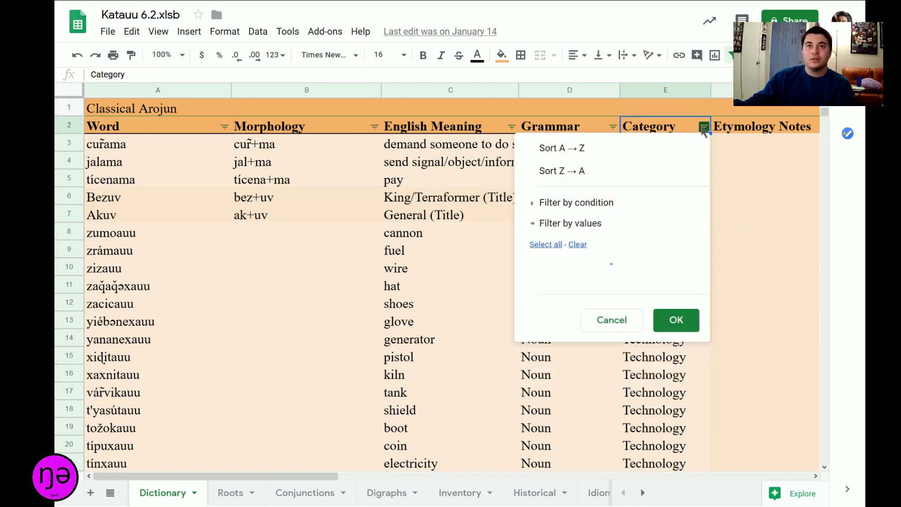
pyautogui.click(743, 212)
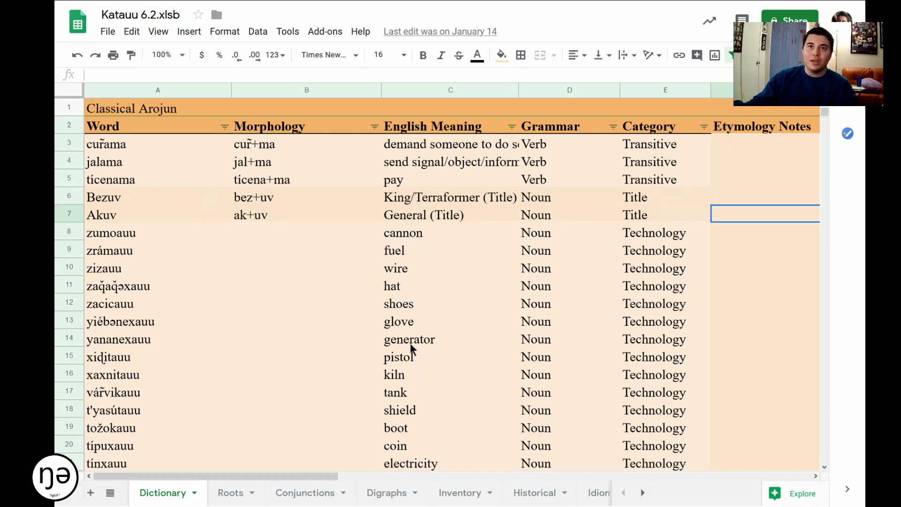
# Sort the Dictionary sheet by the Grammar column, A→Z, putting adjectives first
pyautogui.click(614, 127)
pyautogui.click(585, 156)
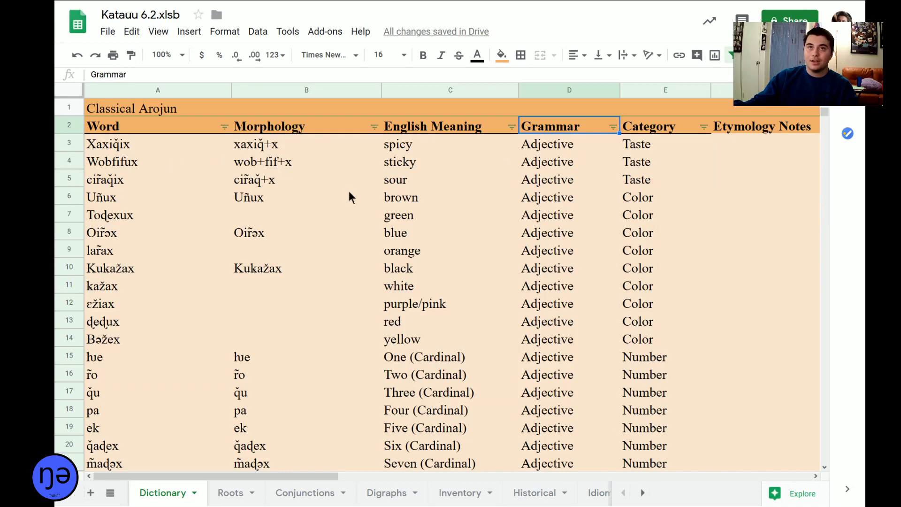
pyautogui.click(225, 127)
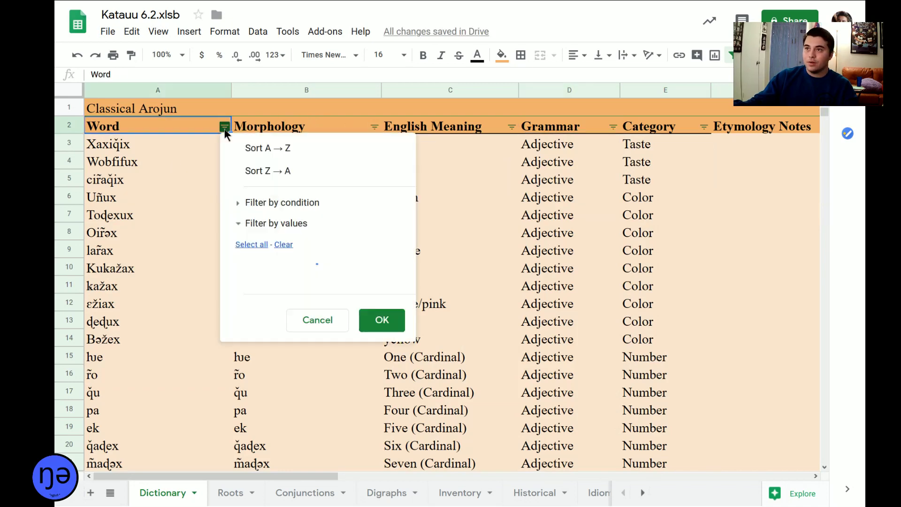
# Sort by Word A→Z, then re-sort by Grammar A→Z to alphabetize words within each part of speech
pyautogui.click(245, 148)
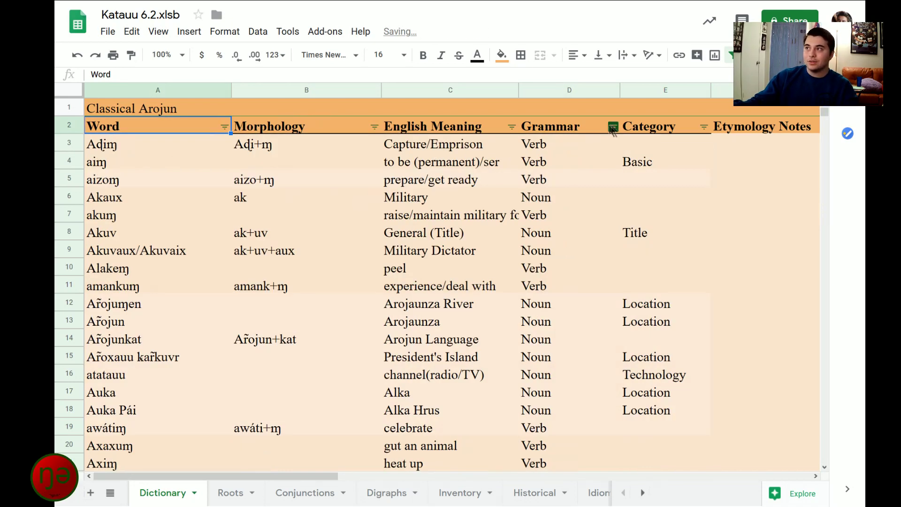
pyautogui.click(613, 127)
pyautogui.click(590, 142)
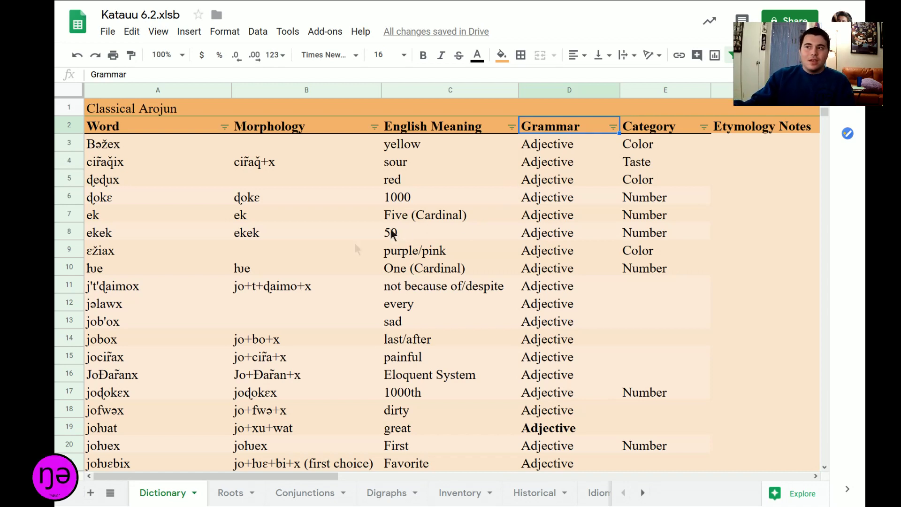
# Scroll through the sorted Adjective rows, from kažax (white) to pám (48)
pyautogui.scroll(-20, 391, 234)
pyautogui.scroll(-20, 276, 305)
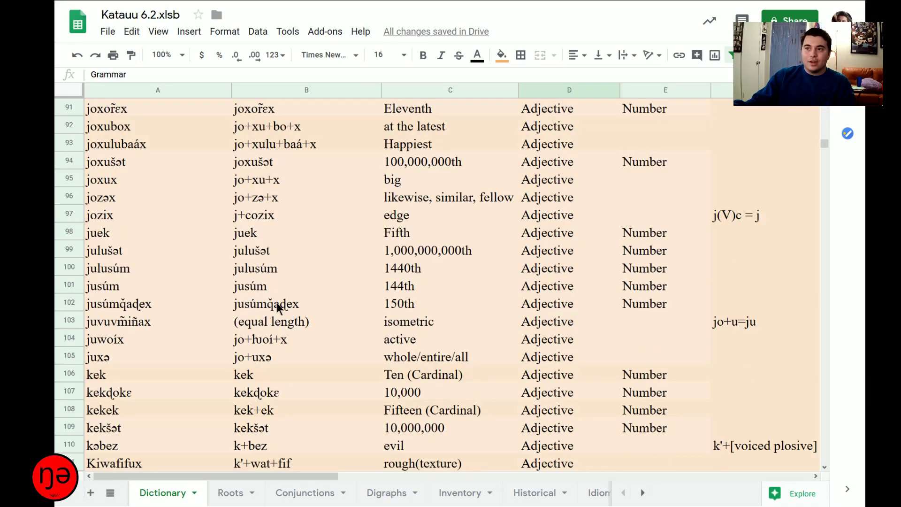
pyautogui.scroll(-16, 275, 297)
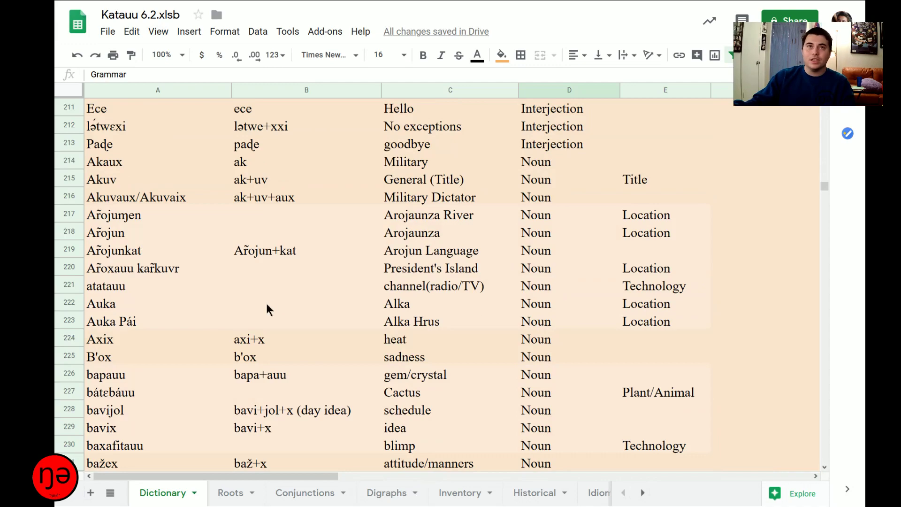
pyautogui.scroll(-6, 266, 305)
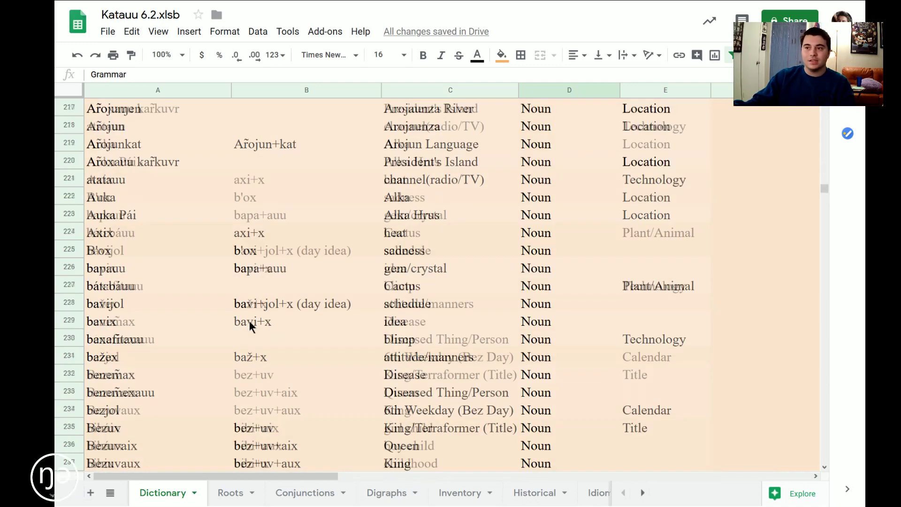
pyautogui.scroll(-8, 249, 321)
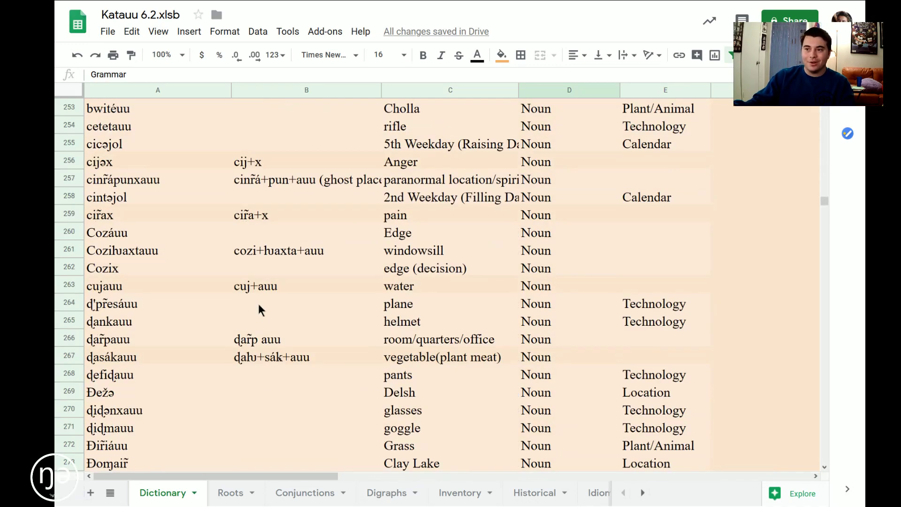
pyautogui.scroll(-3, 259, 307)
pyautogui.scroll(-7, 259, 304)
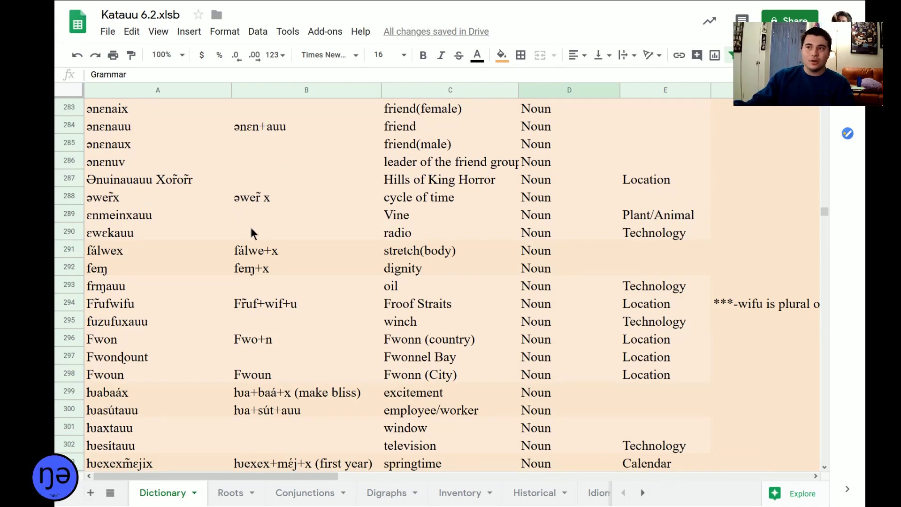
pyautogui.scroll(20, 249, 230)
pyautogui.scroll(6, 245, 220)
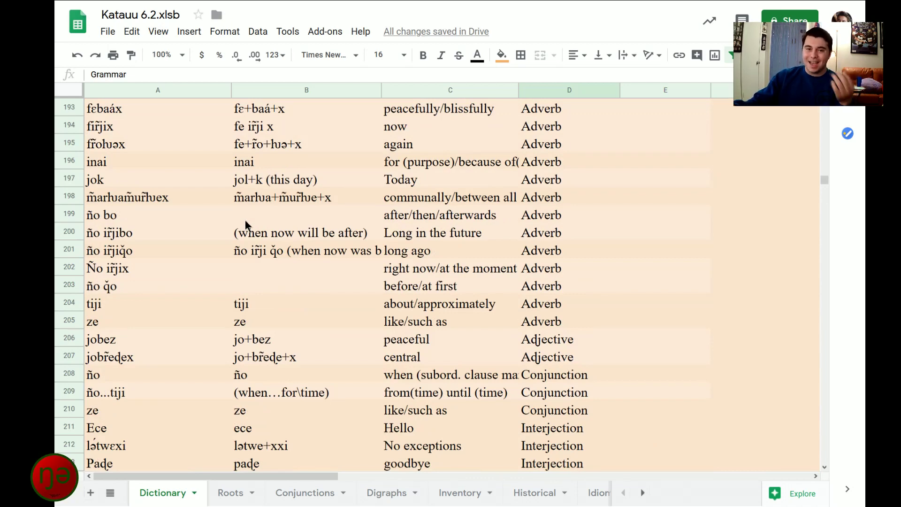
pyautogui.scroll(11, 351, 217)
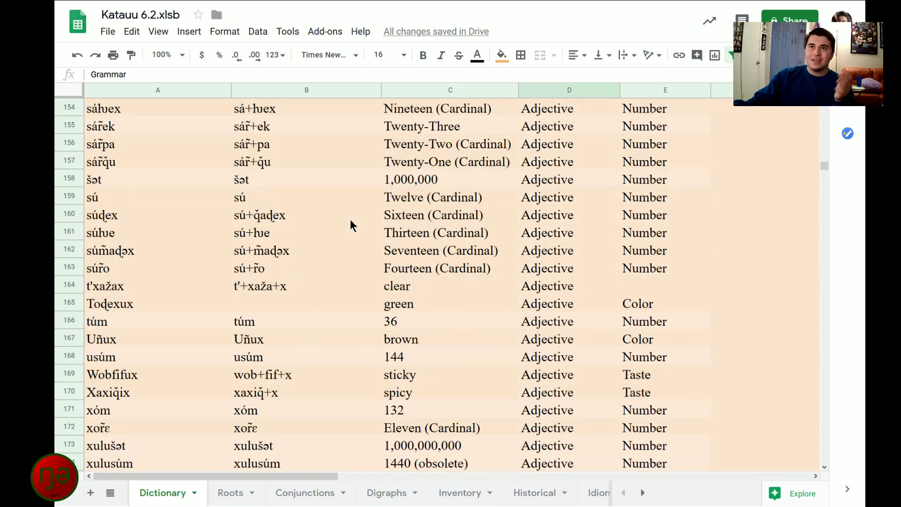
pyautogui.scroll(11, 350, 220)
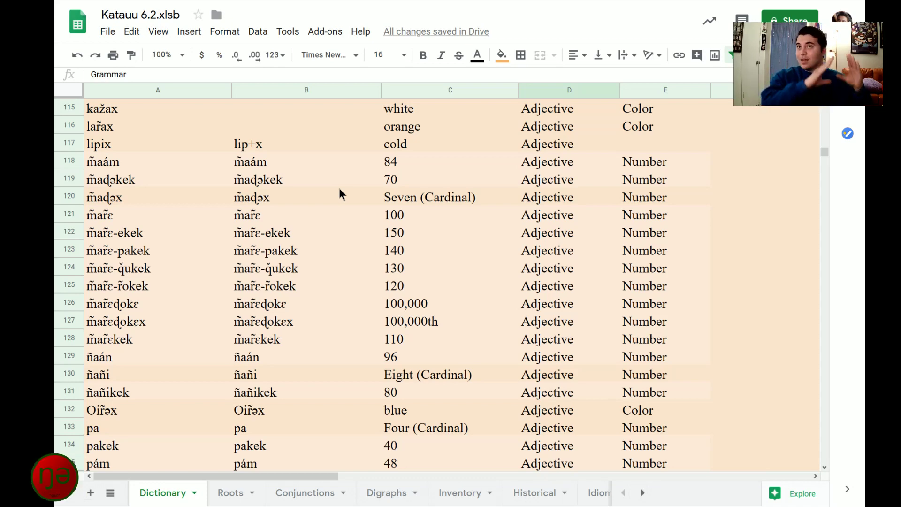
# Return to The Ařojun Grammar and scroll to the dictionary's colour and number adjective lists
pyautogui.moveTo(276, 6)
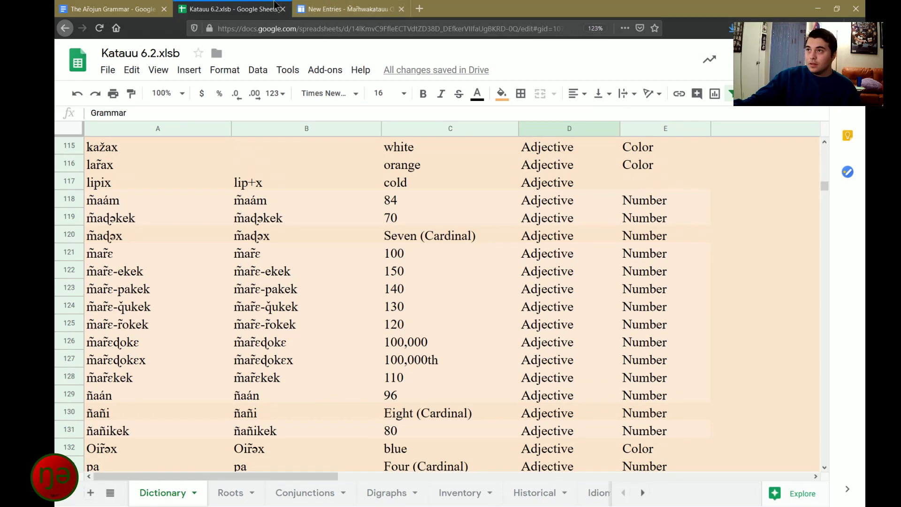
pyautogui.click(112, 9)
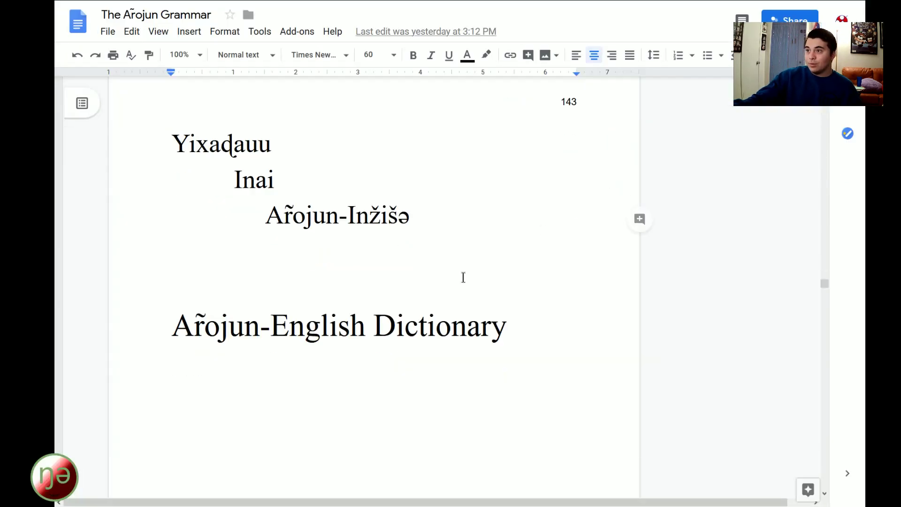
pyautogui.scroll(-1, 397, 269)
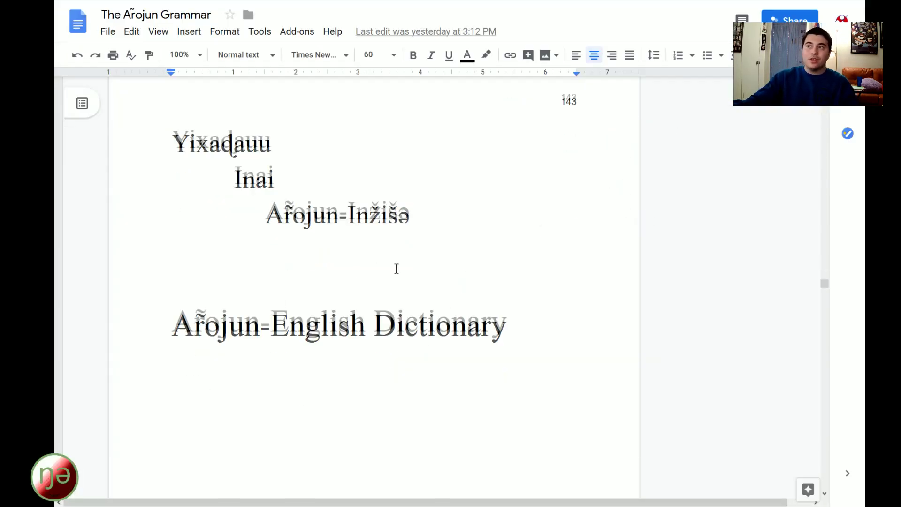
pyautogui.scroll(-10, 397, 268)
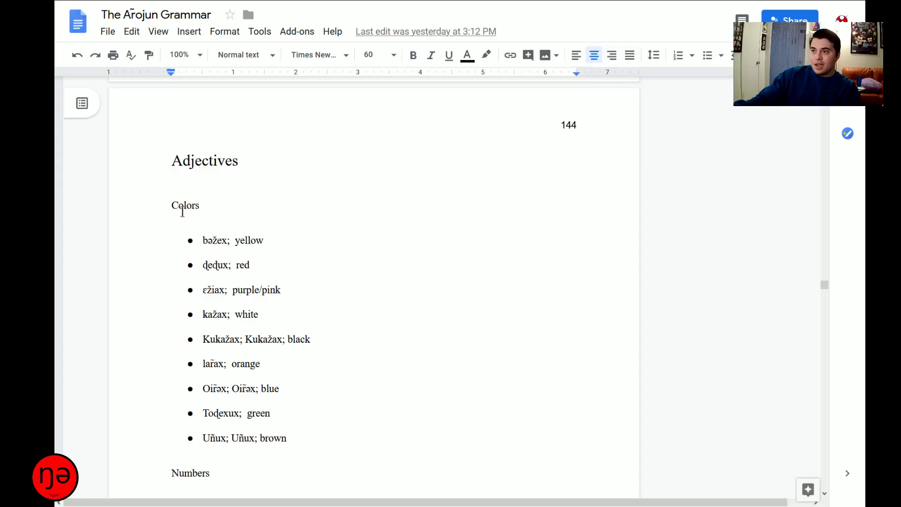
pyautogui.scroll(-3, 207, 245)
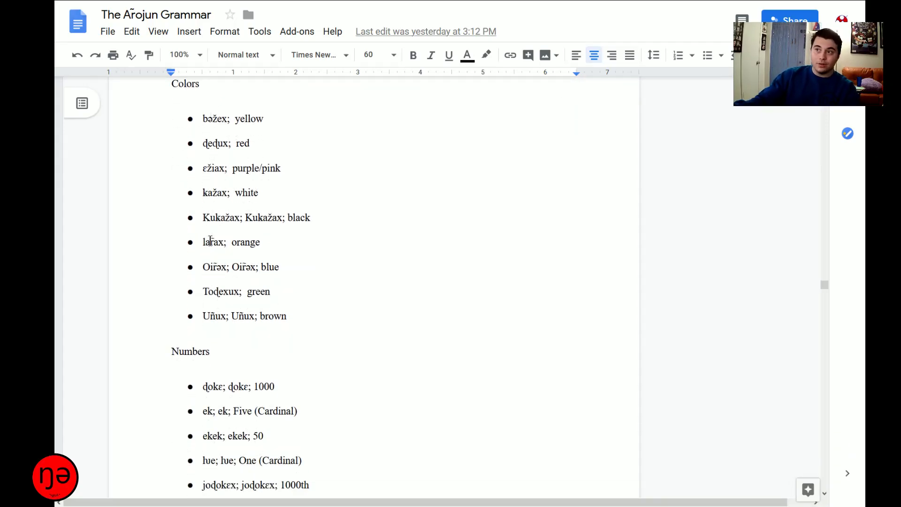
pyautogui.scroll(1, 204, 211)
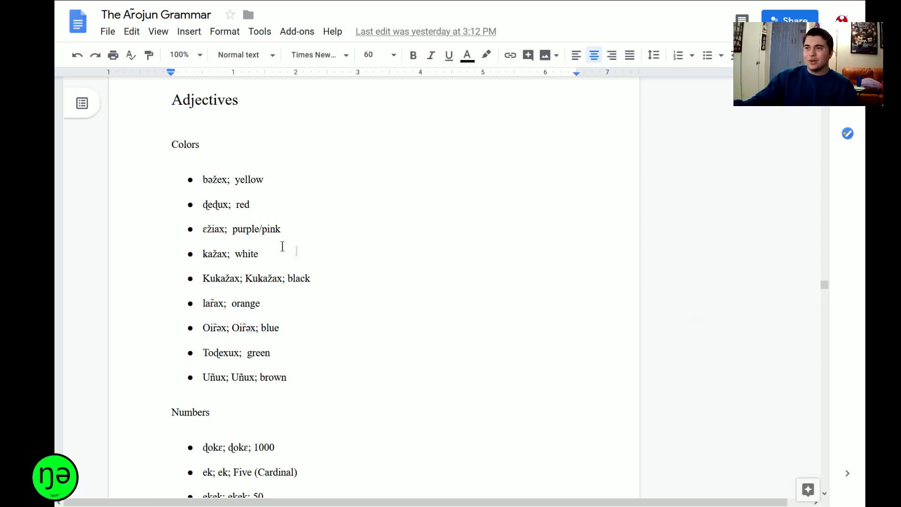
pyautogui.scroll(-10, 282, 246)
# Scroll through the number entries, then back up to page 146
pyautogui.scroll(-15, 280, 246)
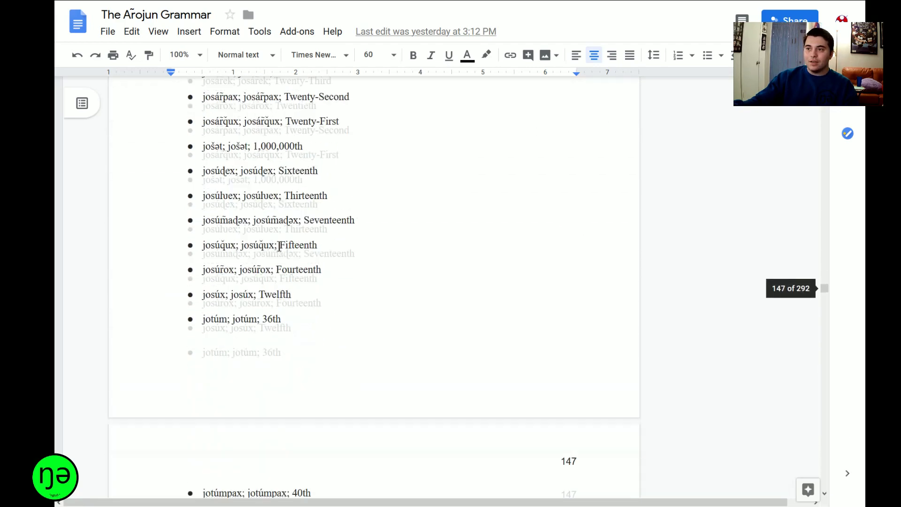
pyautogui.scroll(-15, 278, 251)
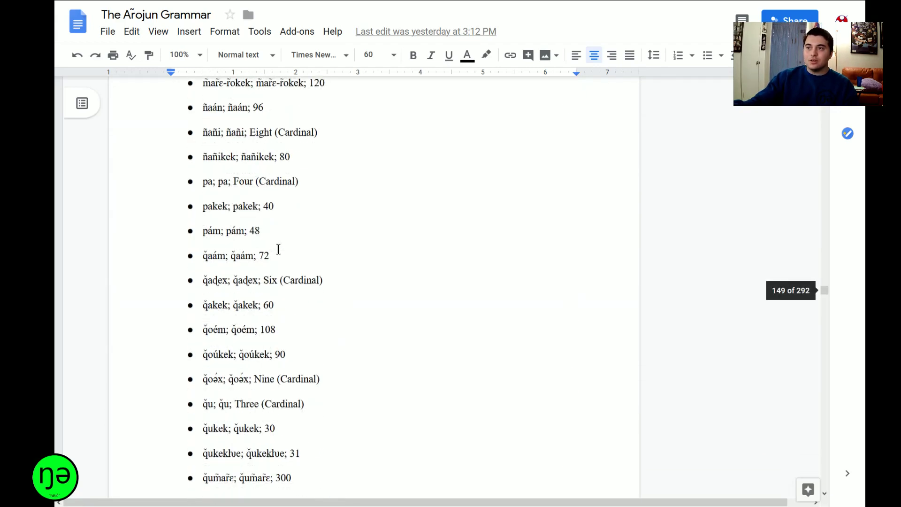
pyautogui.scroll(-2, 278, 249)
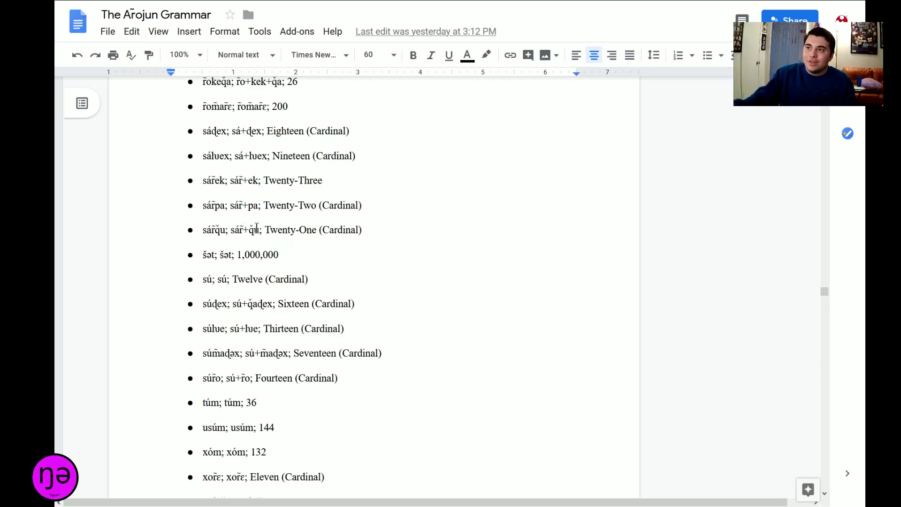
pyautogui.scroll(8, 317, 249)
pyautogui.scroll(18, 316, 249)
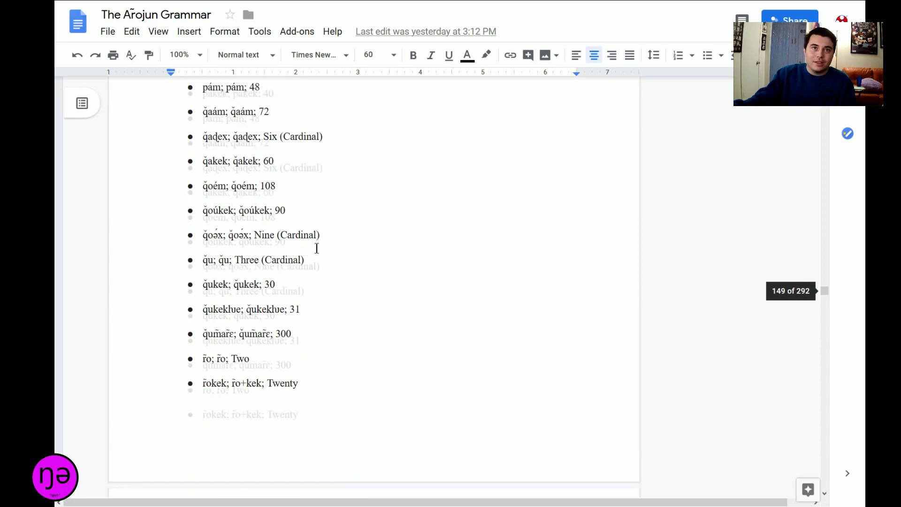
pyautogui.scroll(15, 318, 245)
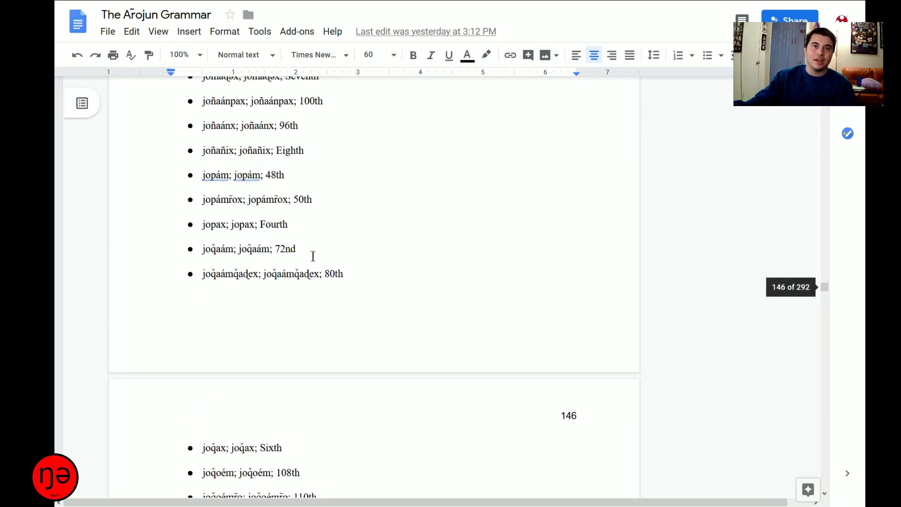
pyautogui.scroll(5, 312, 256)
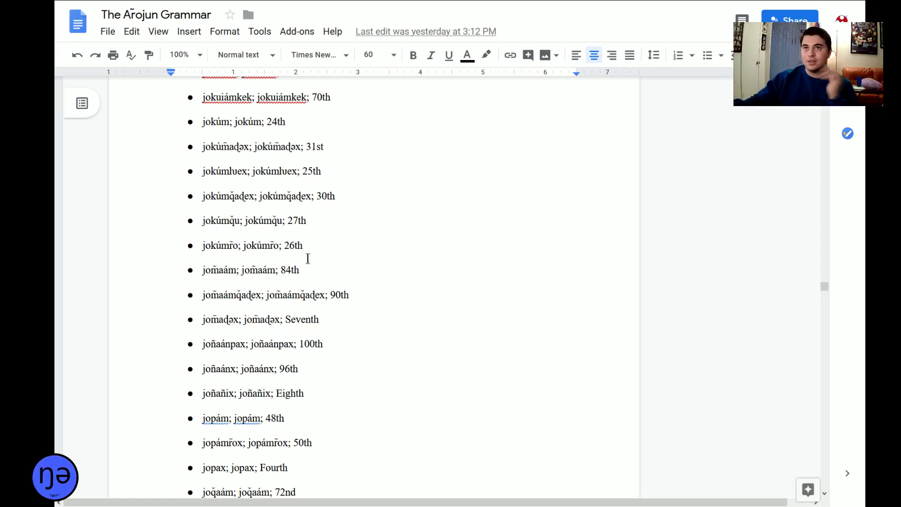
# Scroll down past page 149 to the page 150 adjectives starting with cir̃aq̃ix (sour)
pyautogui.scroll(-15, 298, 253)
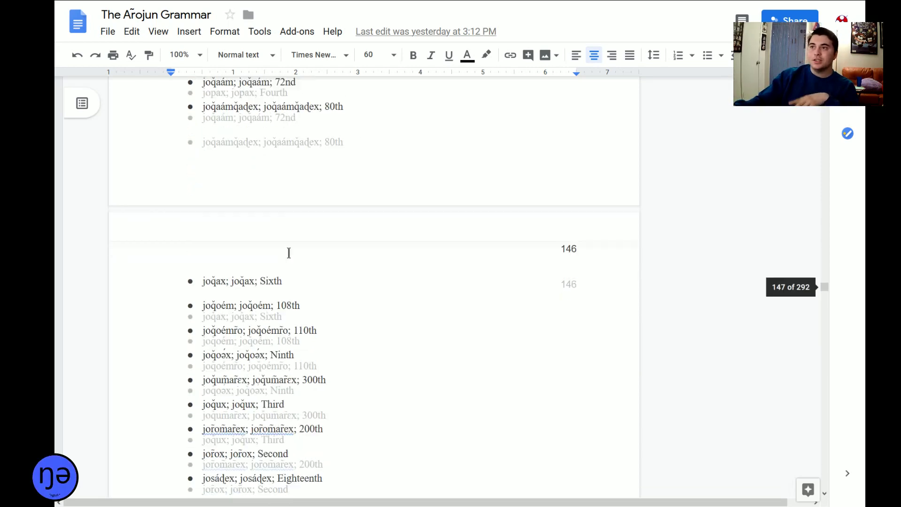
pyautogui.scroll(-18, 277, 269)
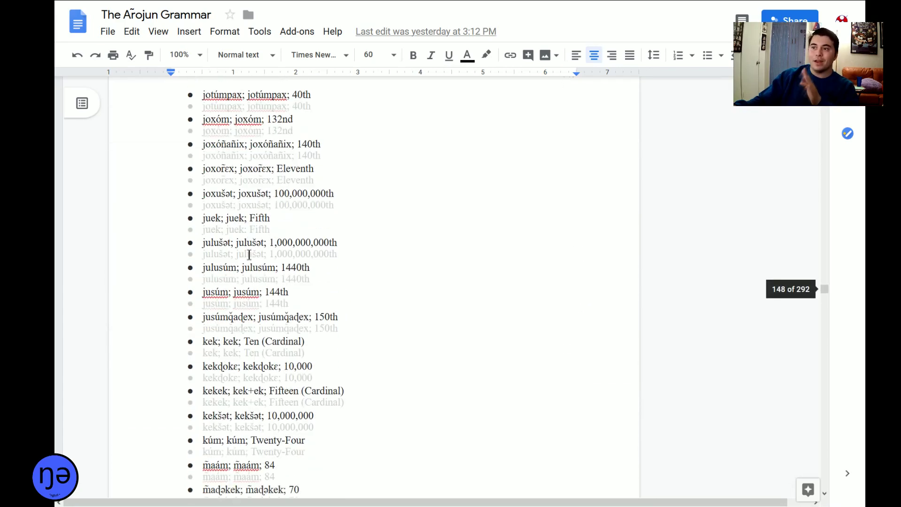
pyautogui.scroll(-20, 252, 241)
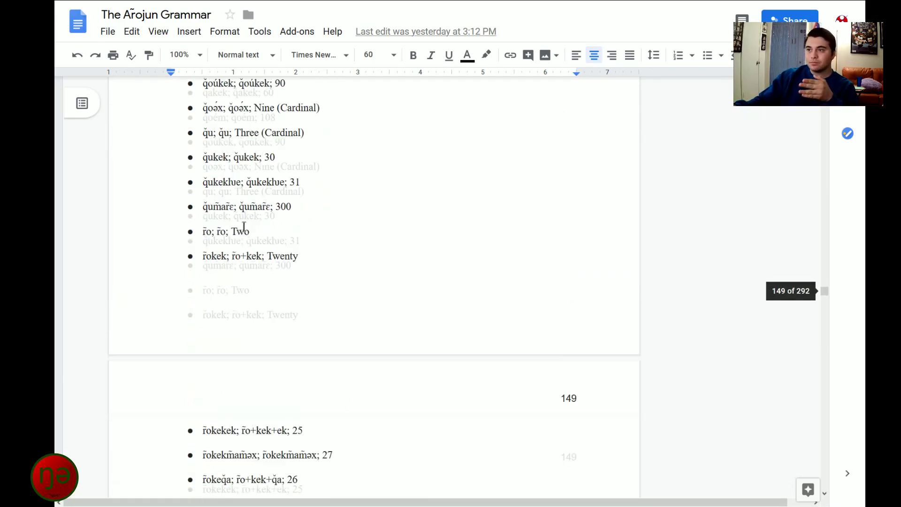
pyautogui.scroll(-15, 248, 221)
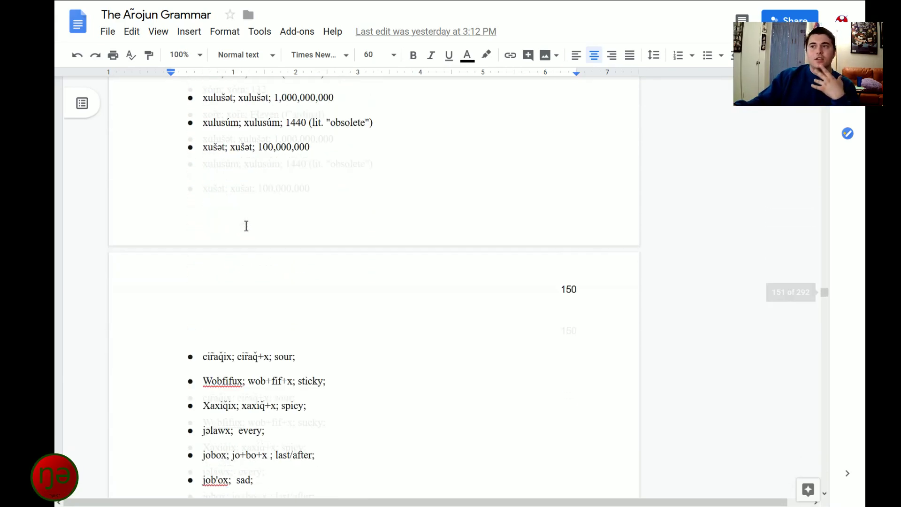
pyautogui.scroll(-4, 243, 215)
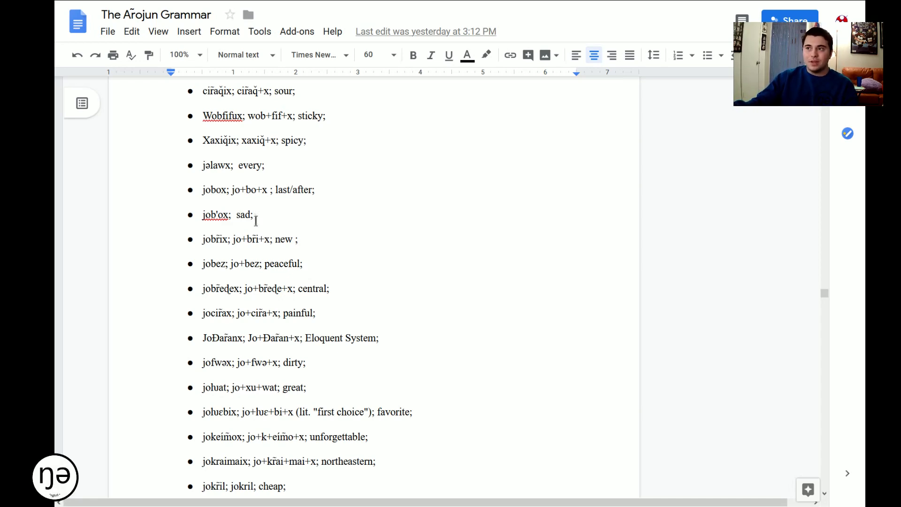
# Scroll past the adjectives and verbs to the English-Afojun Dictionary title page on page 190
pyautogui.scroll(-20, 713, 145)
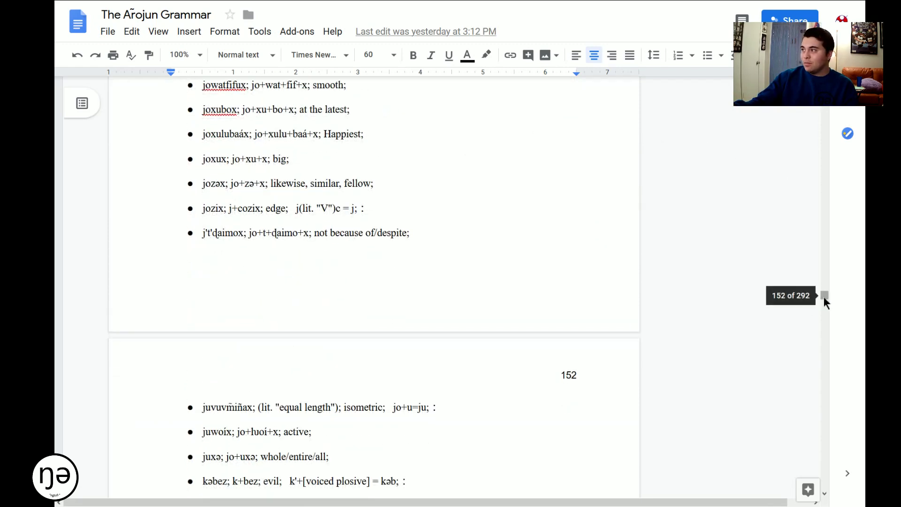
pyautogui.moveTo(823, 296); pyautogui.dragTo(826, 351)
pyautogui.scroll(-15, 637, 296)
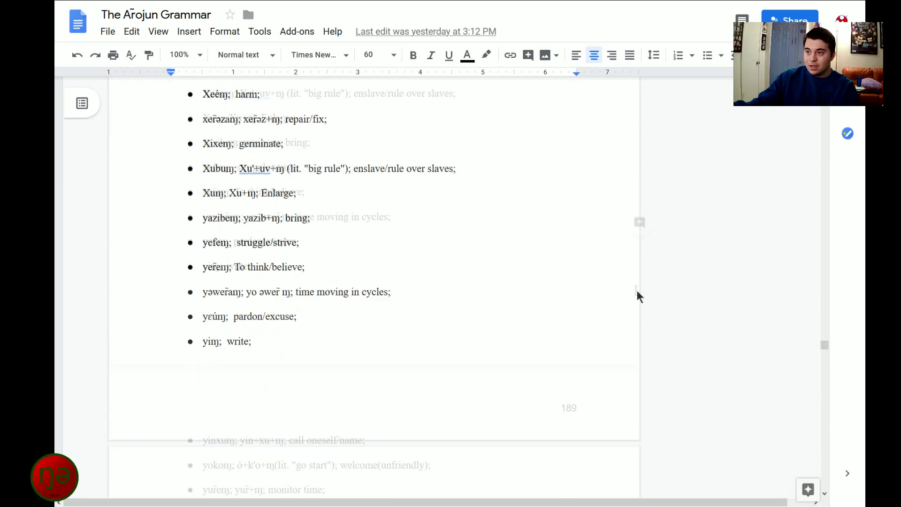
# Switch back to the Katauu 6.2.xlsb spreadsheet tab to view its sorted Dictionary sheet
pyautogui.scroll(4, 617, 272)
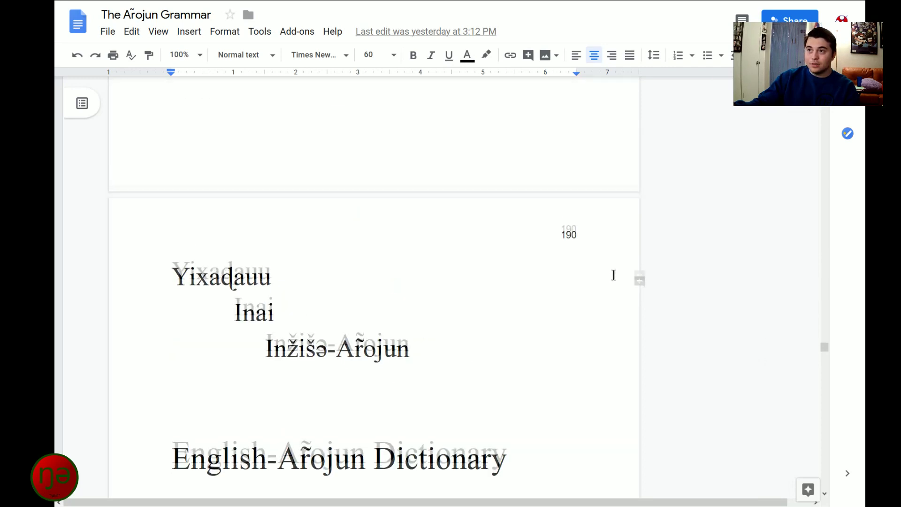
pyautogui.scroll(-4, 609, 278)
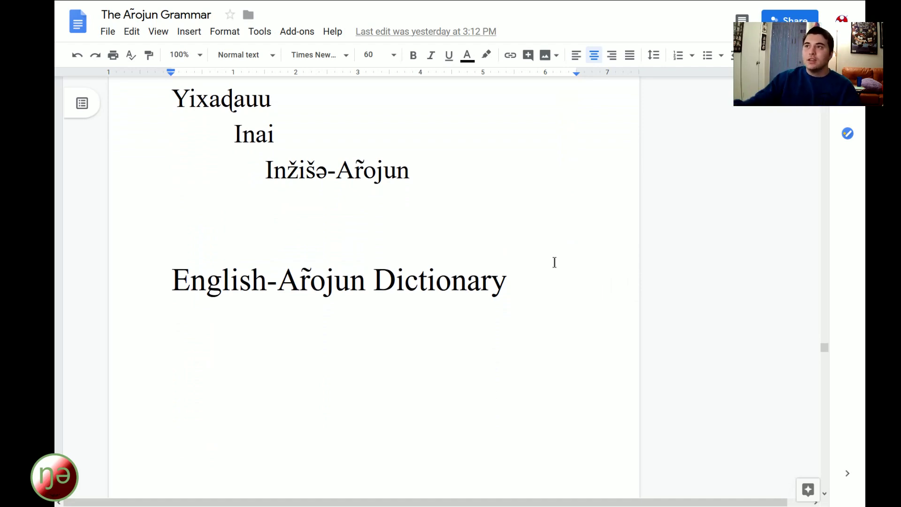
pyautogui.click(234, 7)
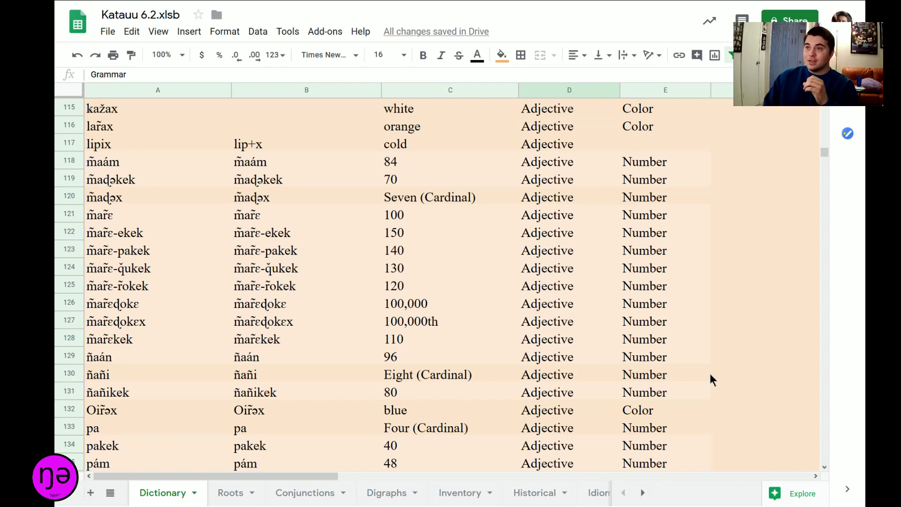
# Pull the Afojun Grammar tab out into its own window over the spreadsheet
pyautogui.moveTo(131, 5)
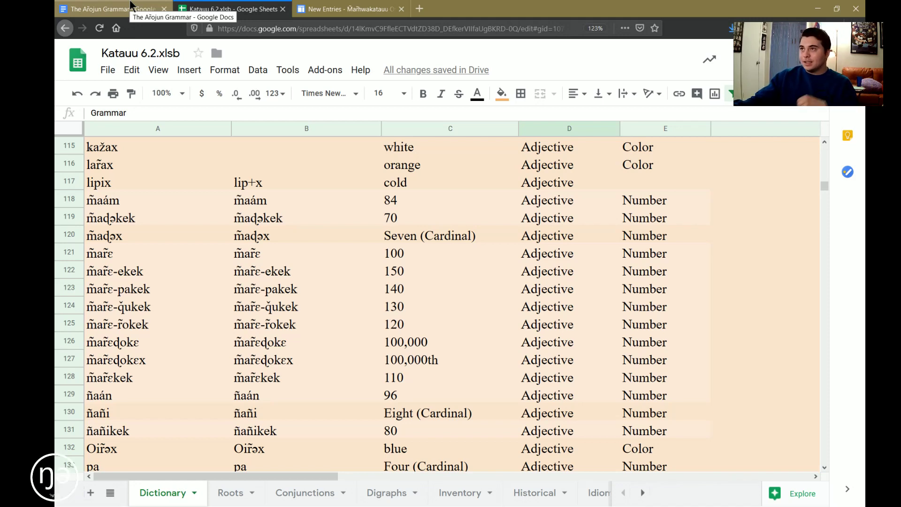
pyautogui.moveTo(131, 5); pyautogui.dragTo(281, 7)
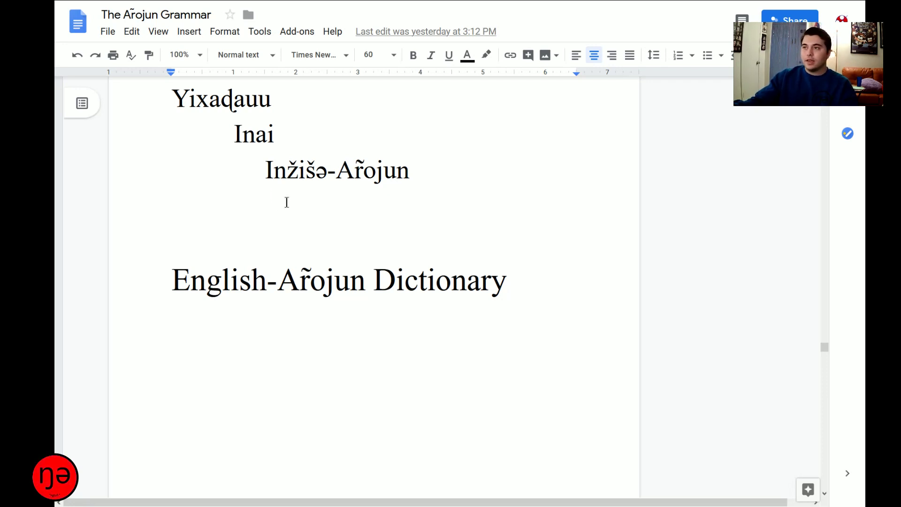
# Scroll down from the English-Afojun Dictionary title page through the Adjectives list
pyautogui.scroll(2, 259, 215)
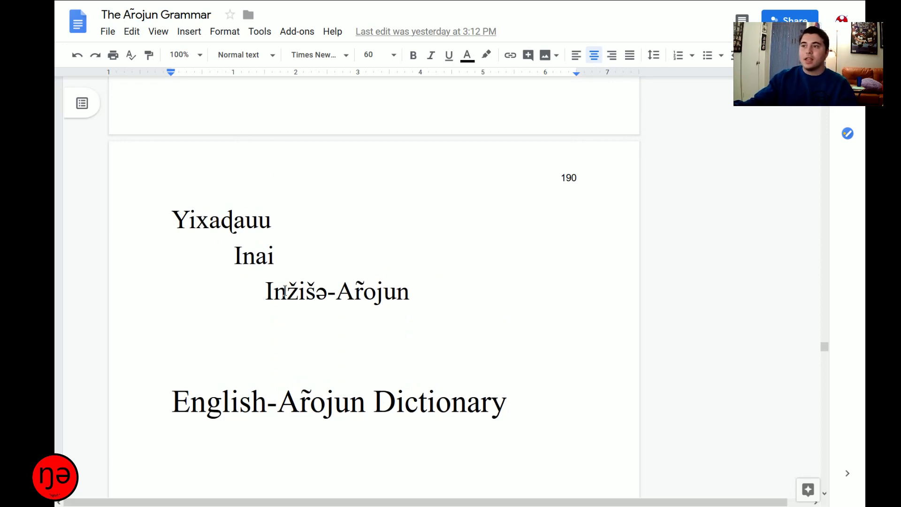
pyautogui.scroll(-10, 259, 291)
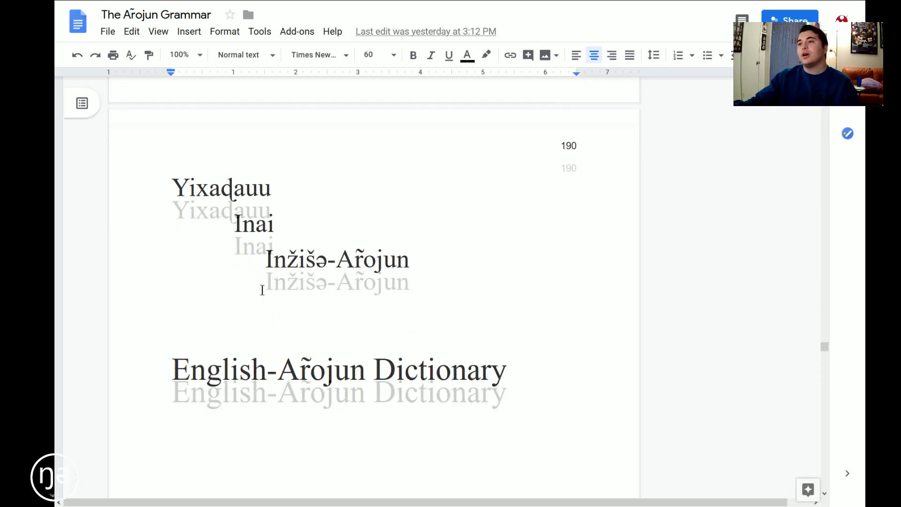
pyautogui.scroll(-3, 264, 274)
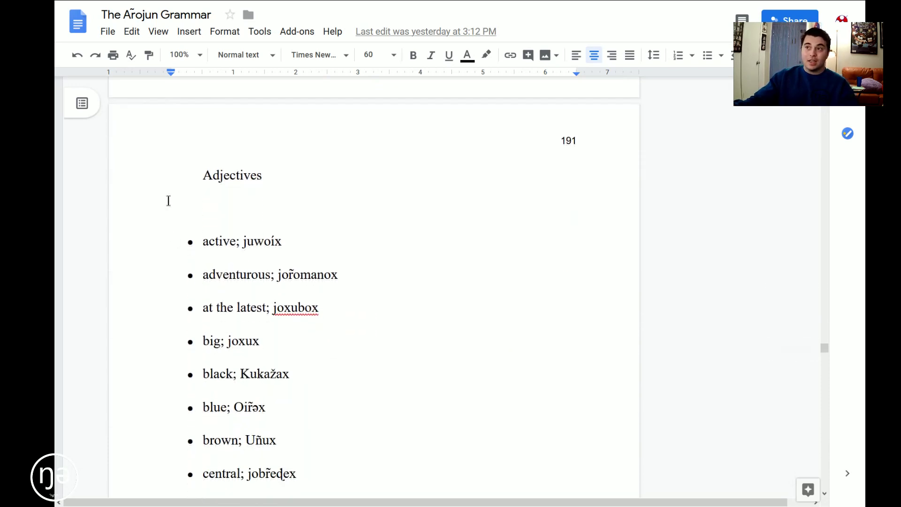
pyautogui.scroll(-2, 216, 241)
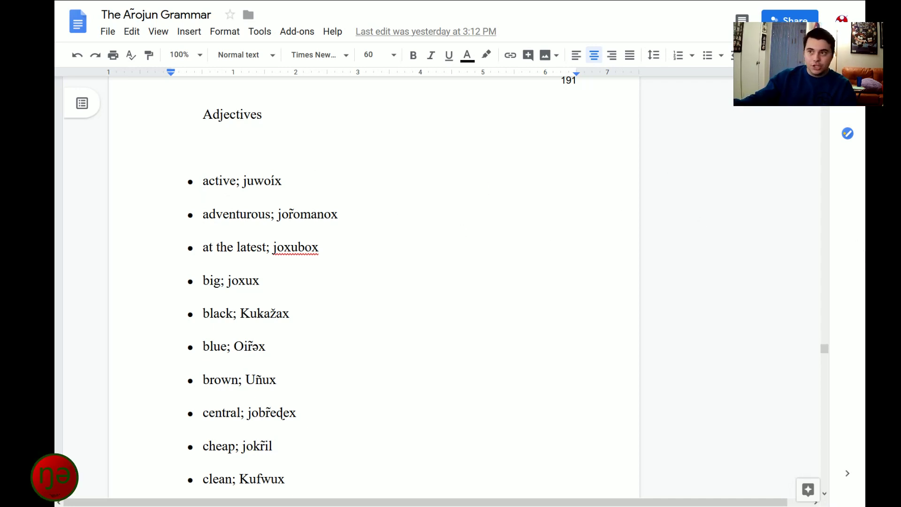
pyautogui.scroll(-3, 328, 408)
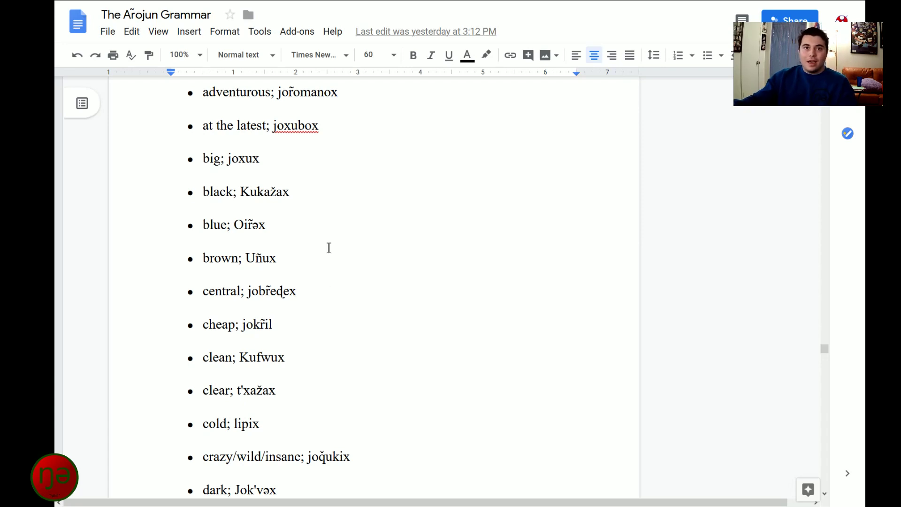
pyautogui.scroll(-3, 367, 262)
pyautogui.scroll(-20, 367, 262)
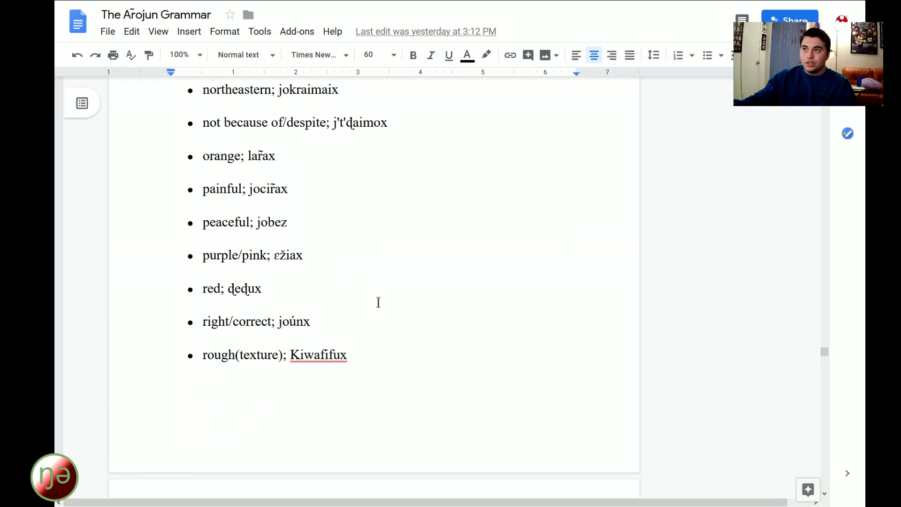
# Scroll back up, then down to the peaceful through rough(texture) adjectives near page 194
pyautogui.scroll(15, 364, 308)
pyautogui.scroll(20, 349, 308)
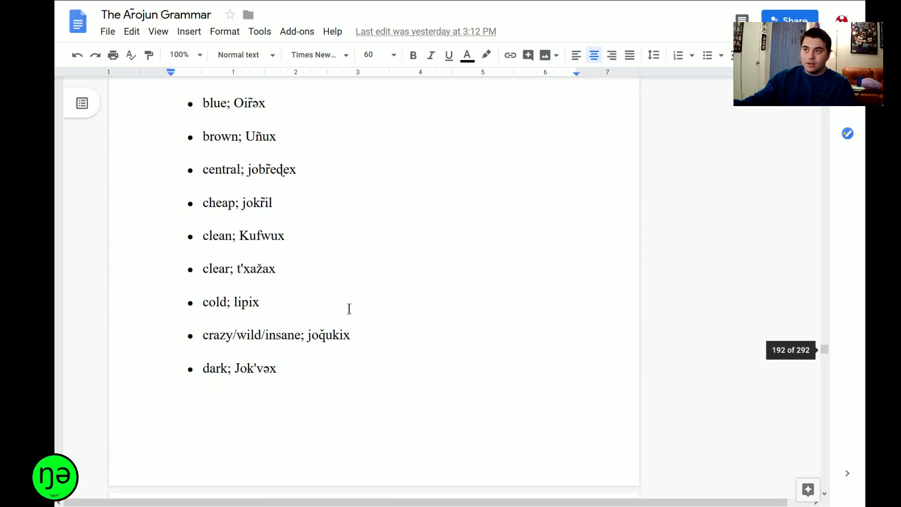
pyautogui.scroll(-12, 349, 308)
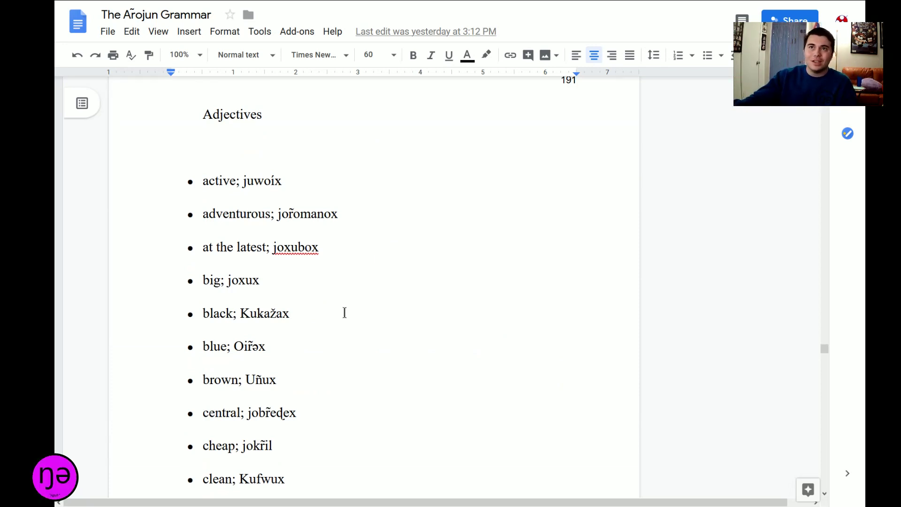
pyautogui.scroll(-15, 499, 217)
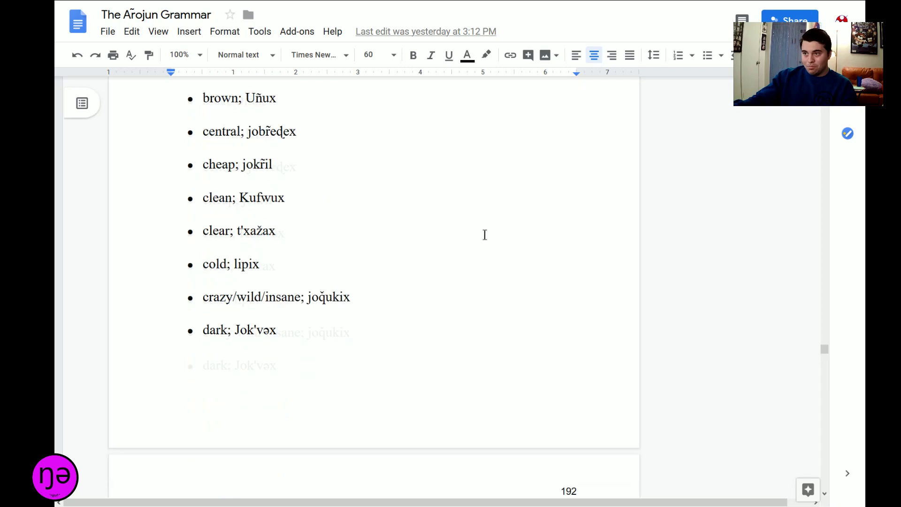
pyautogui.scroll(-5, 451, 213)
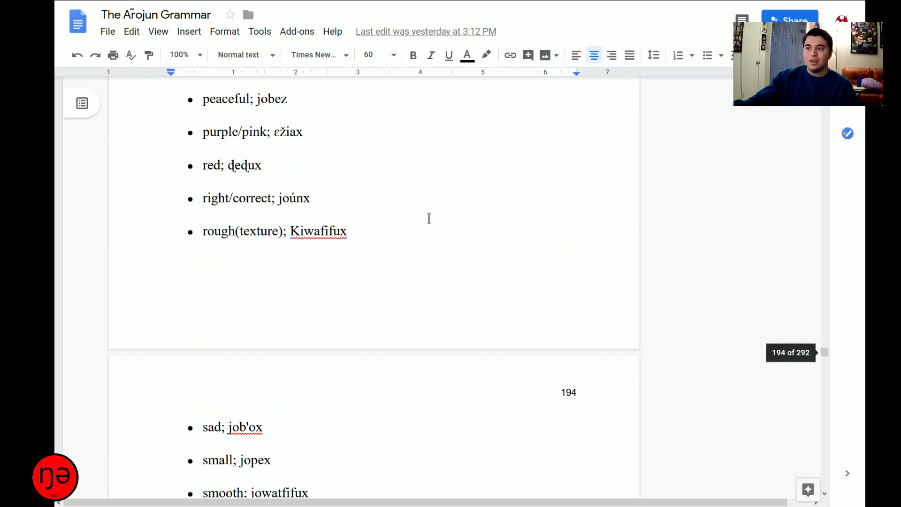
pyautogui.scroll(-15, 429, 218)
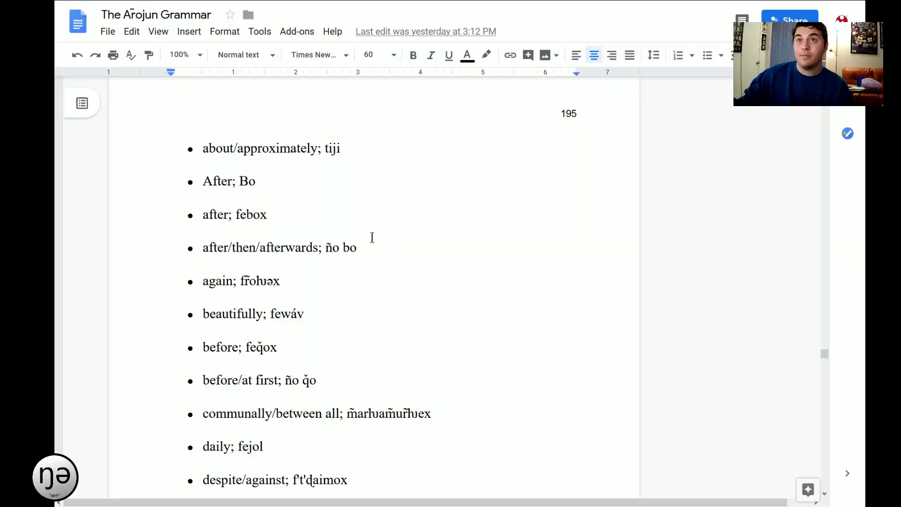
# Scroll past the remaining adjectives to the adverb entries and Conjunctions heading
pyautogui.scroll(-5, 385, 281)
# Scroll past the adverbs, Conjunctions and Interjections to page 197's Nouns list with weekday names
pyautogui.scroll(-10, 377, 297)
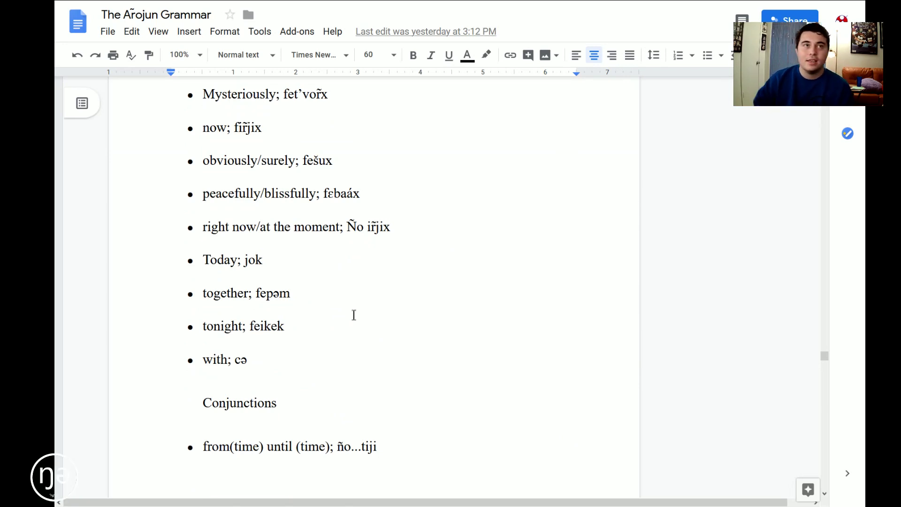
pyautogui.scroll(-10, 452, 284)
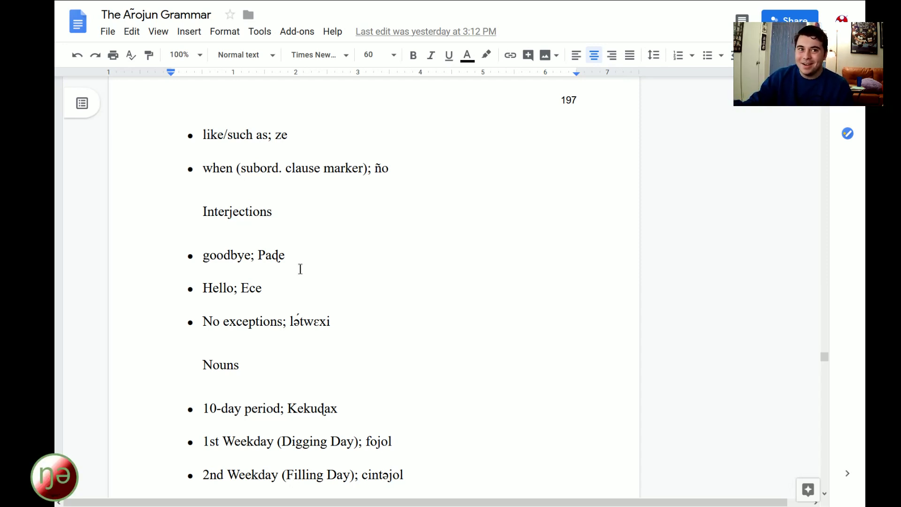
pyautogui.scroll(-15, 301, 269)
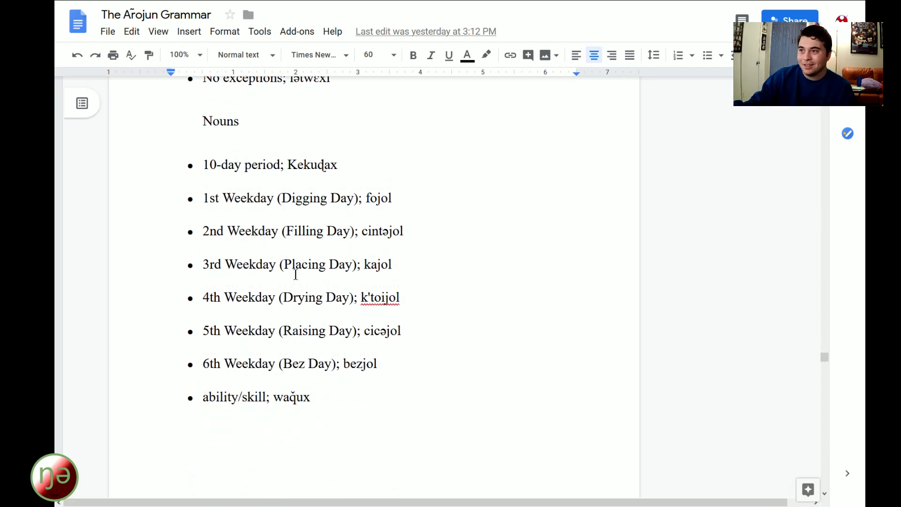